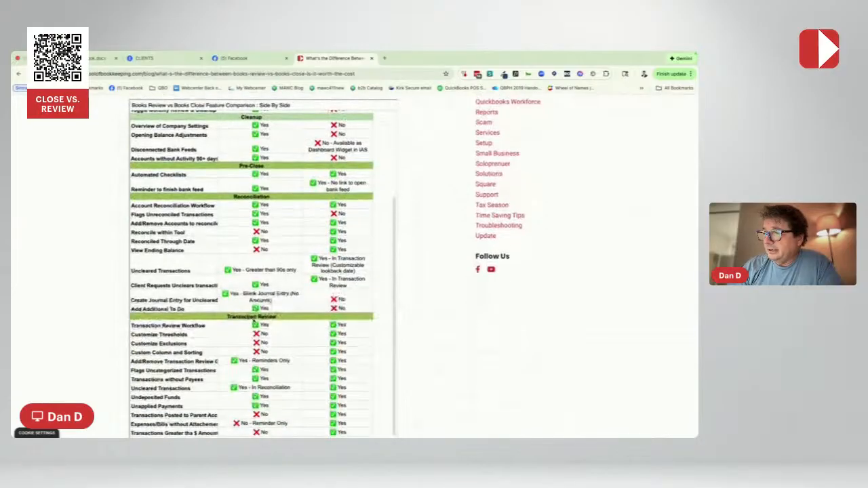
# - Examine the side-by-side feature comparison of Books Review and Books Close, from the General section through Wrap Up/Send Financials
pyautogui.scroll(3, 236, 318)
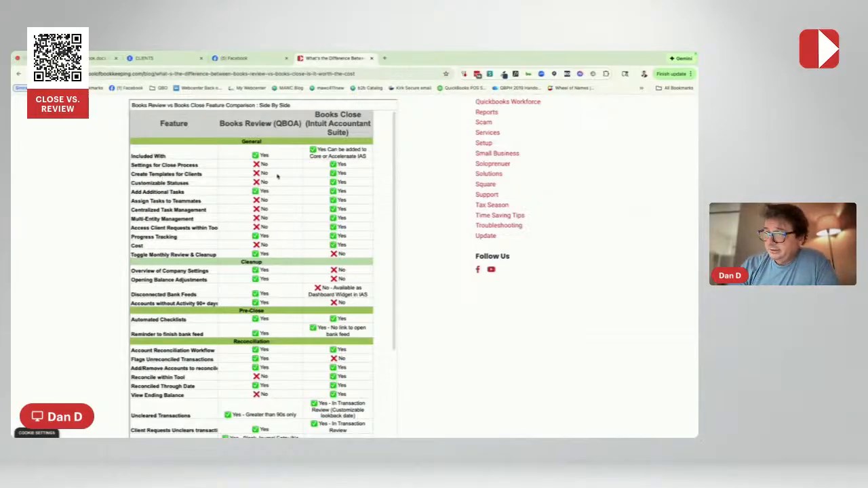
pyautogui.scroll(-2, 277, 176)
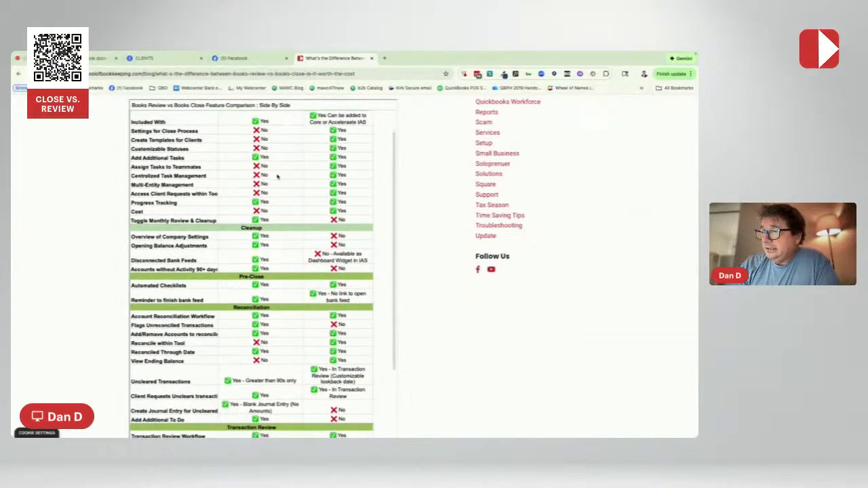
pyautogui.scroll(-3, 277, 176)
pyautogui.scroll(4, 276, 176)
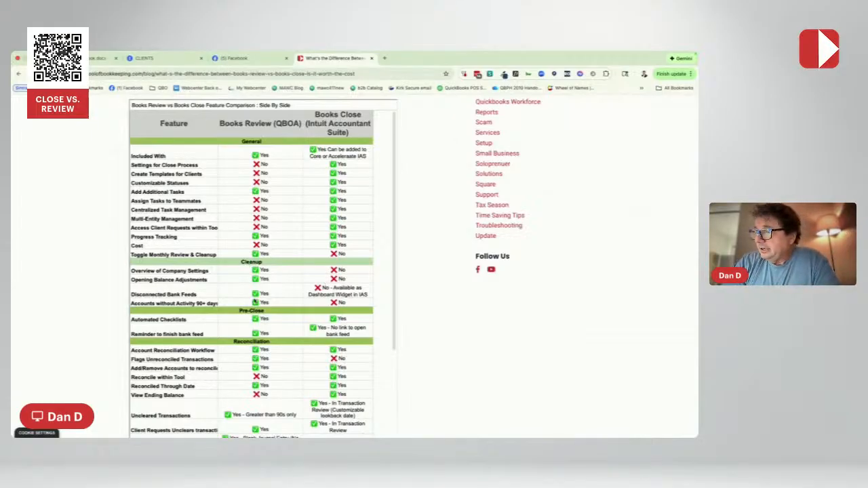
pyautogui.scroll(-5, 251, 271)
pyautogui.scroll(-3, 255, 296)
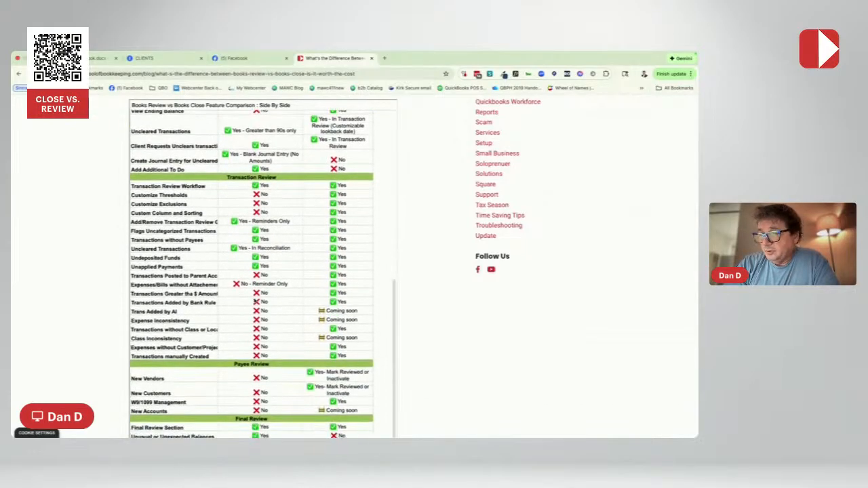
pyautogui.scroll(-4, 251, 305)
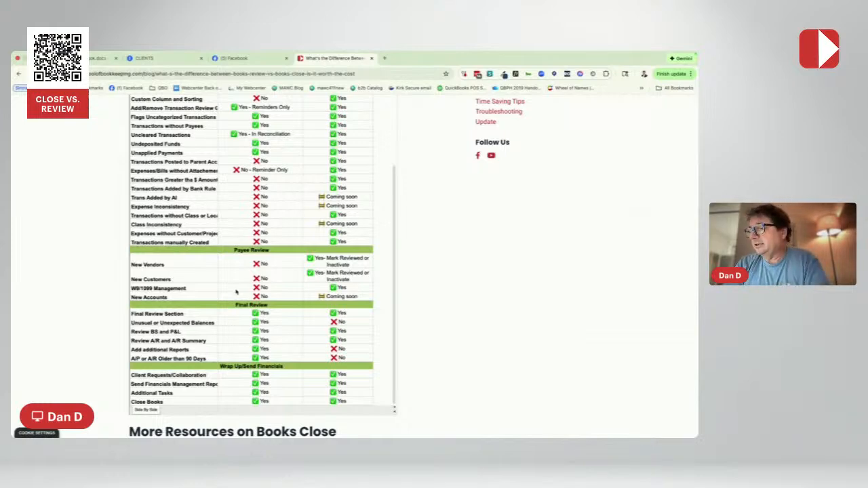
pyautogui.scroll(-1, 214, 338)
pyautogui.scroll(-1, 214, 337)
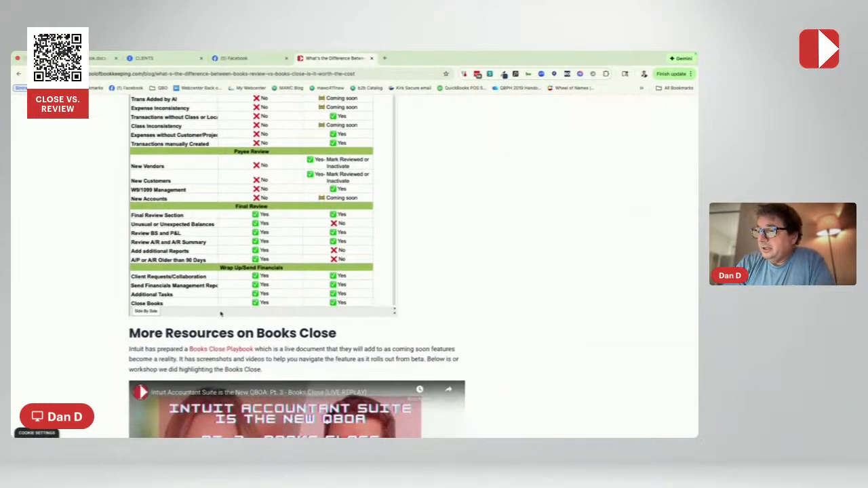
pyautogui.scroll(5, 225, 252)
pyautogui.scroll(8, 226, 252)
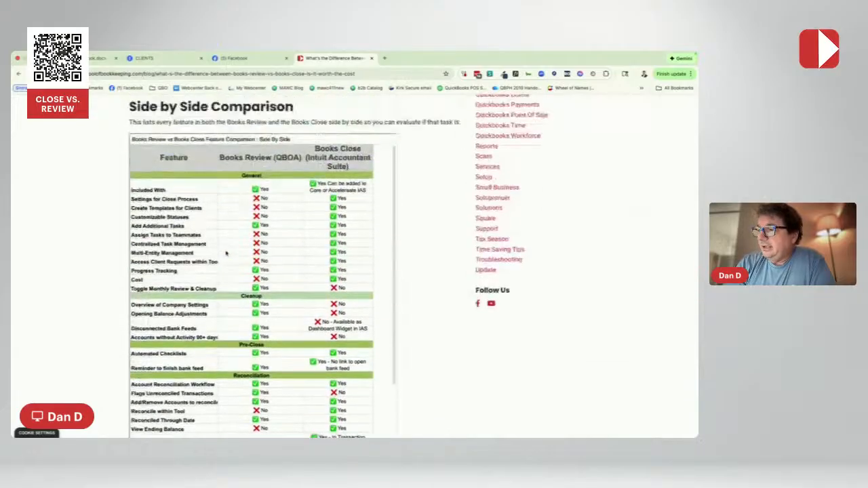
pyautogui.scroll(-4, 222, 338)
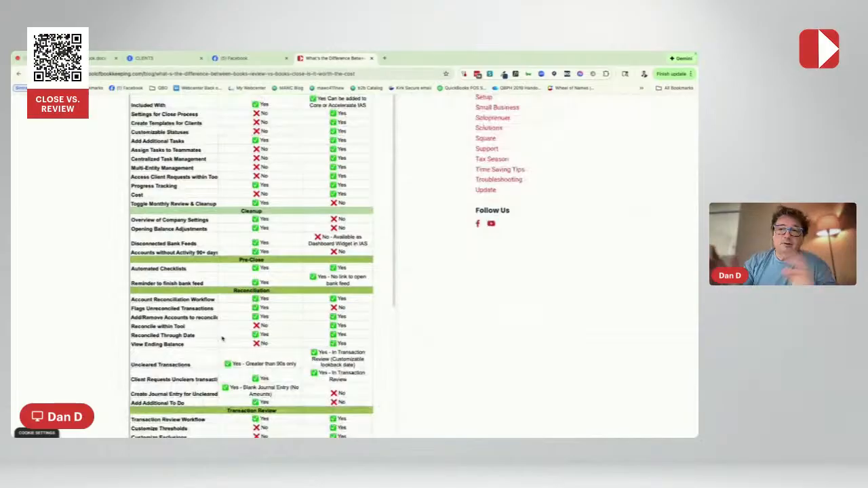
pyautogui.scroll(-4, 222, 338)
pyautogui.scroll(-8, 222, 337)
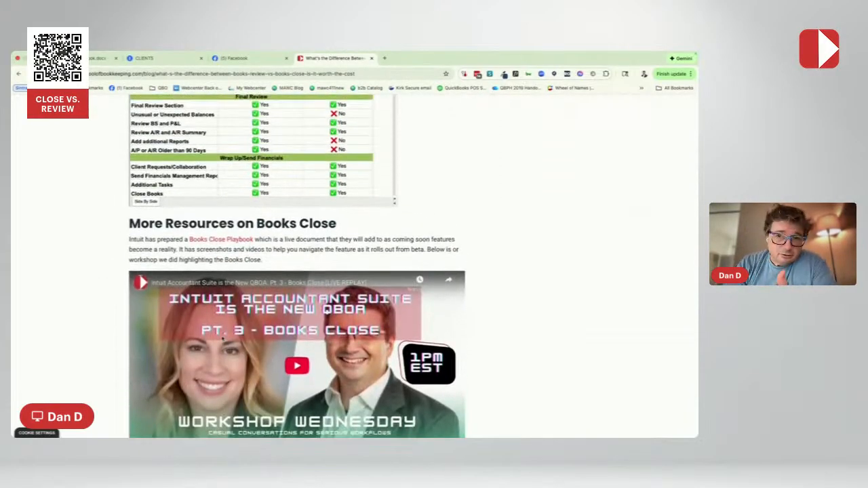
pyautogui.scroll(2, 221, 337)
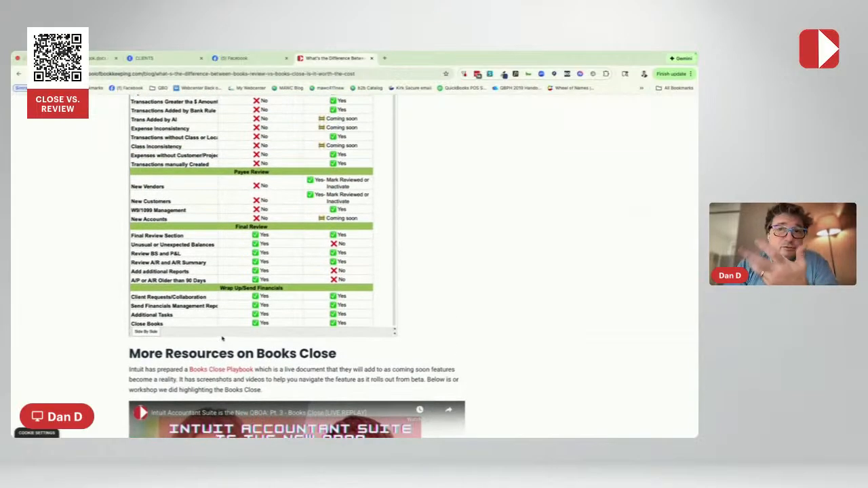
pyautogui.scroll(5, 221, 338)
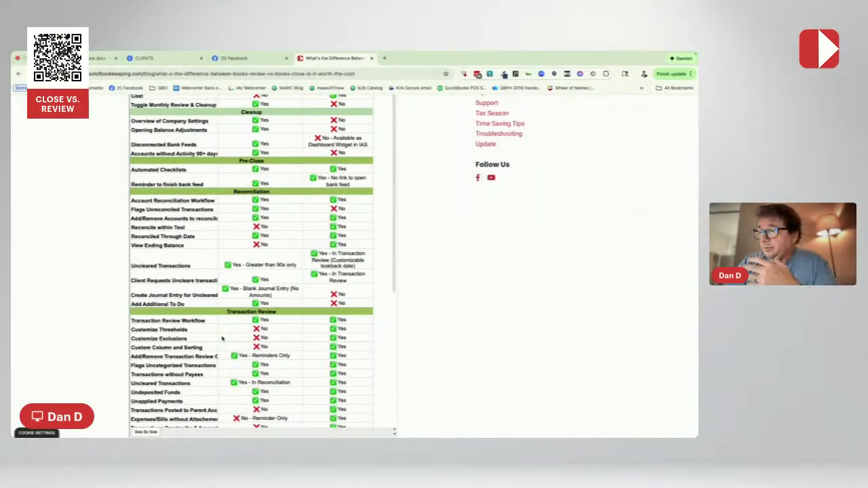
pyautogui.scroll(10, 222, 337)
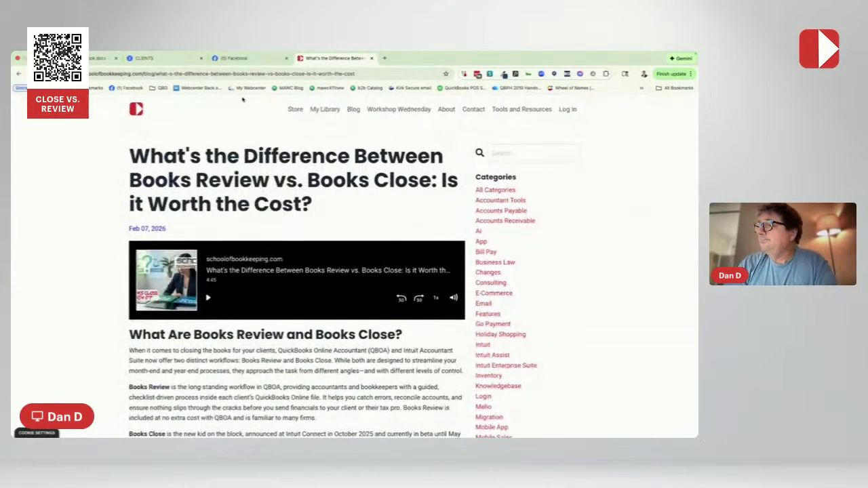
# - Close the Books Review vs. Books Close article and switch to QuickBooks Online Accountant to look over the client list
pyautogui.click(371, 58)
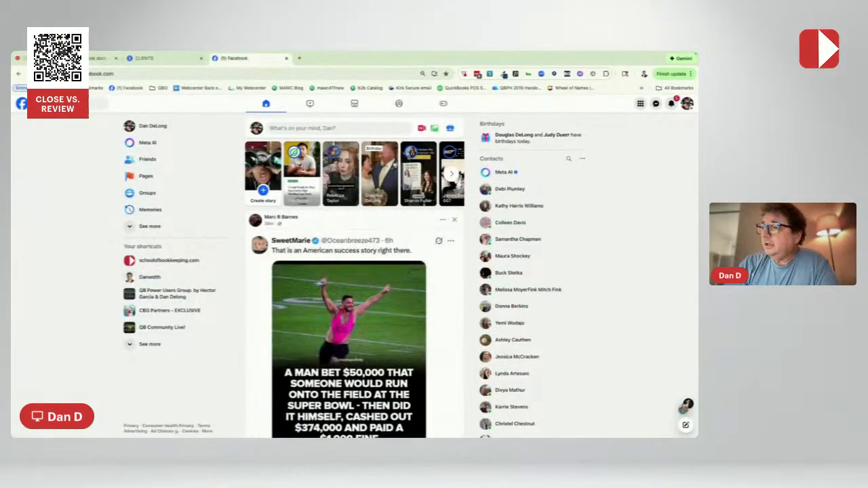
pyautogui.click(176, 68)
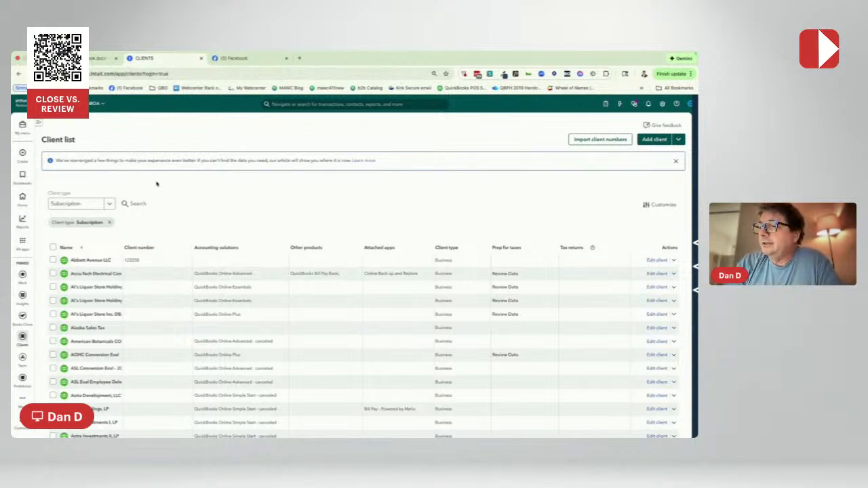
pyautogui.scroll(-3, 171, 200)
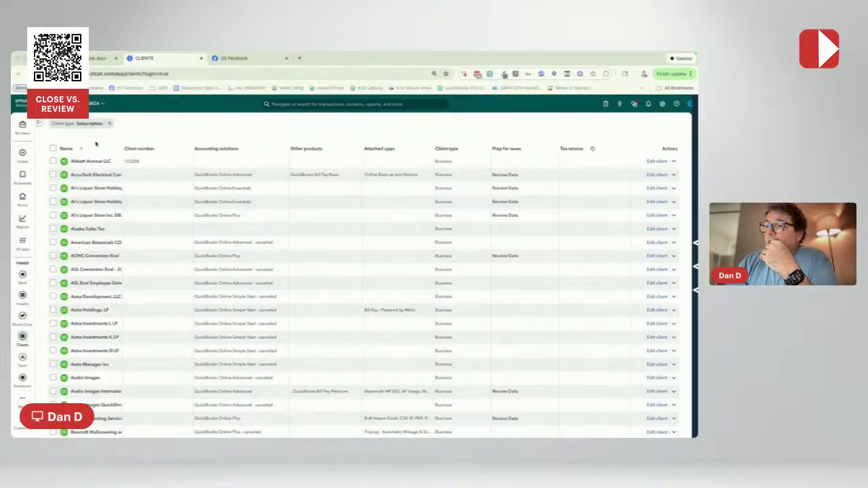
pyautogui.scroll(3, 36, 211)
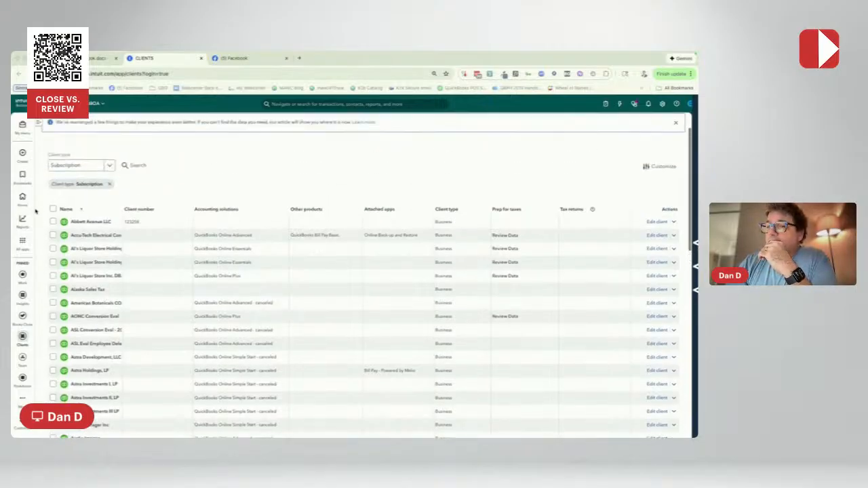
pyautogui.scroll(1, 36, 211)
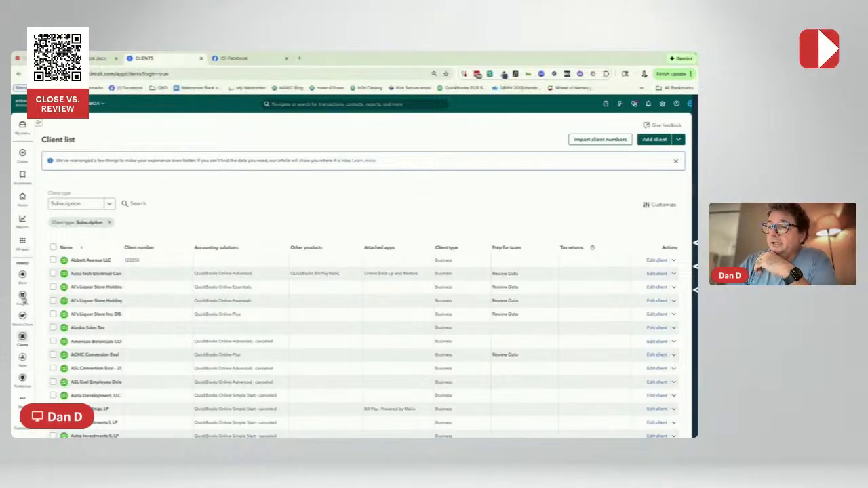
# - Open the Client Insights overview and dismiss the comments and suggestions form
pyautogui.moveTo(22, 299)
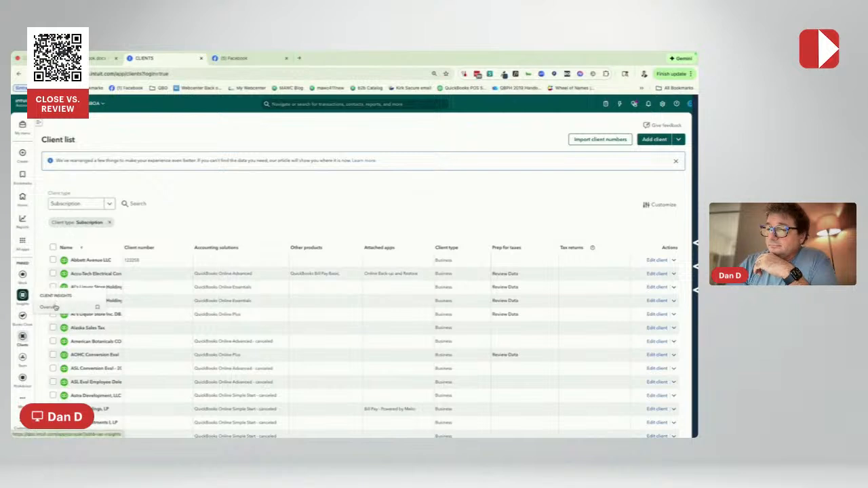
pyautogui.click(54, 306)
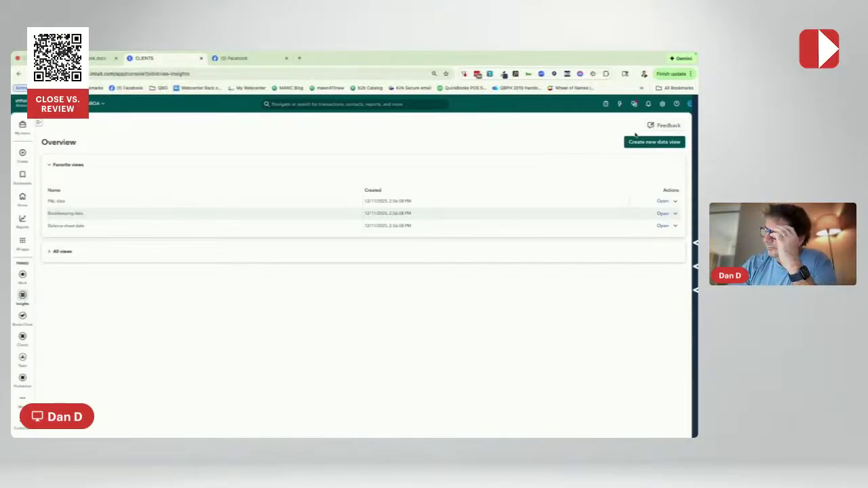
pyautogui.click(659, 126)
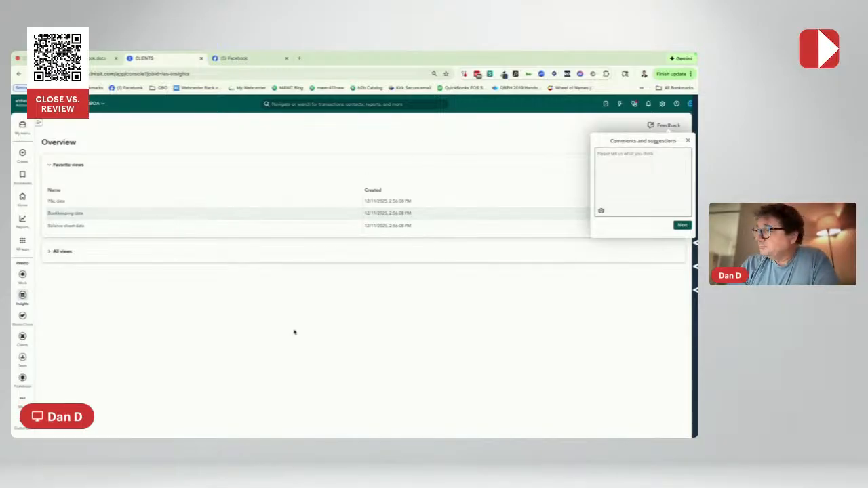
pyautogui.click(687, 140)
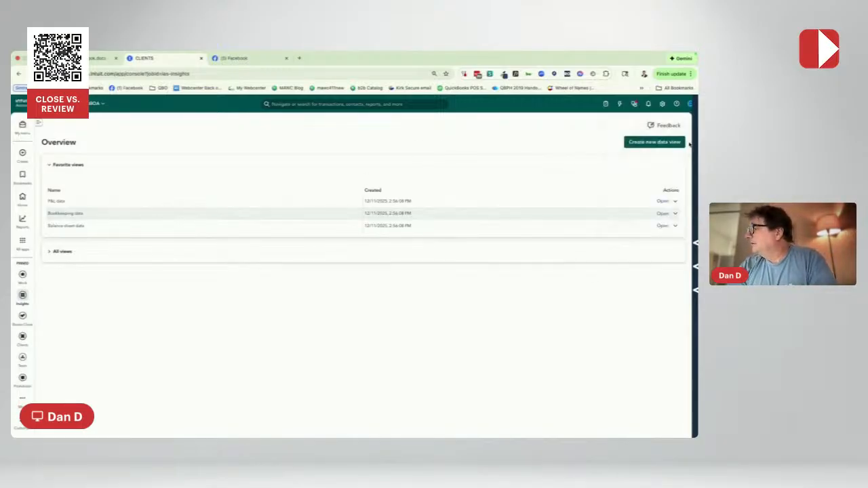
# - Check the templates offered for a new data view, return to the Insights overview, and expand the list of all views
pyautogui.click(646, 143)
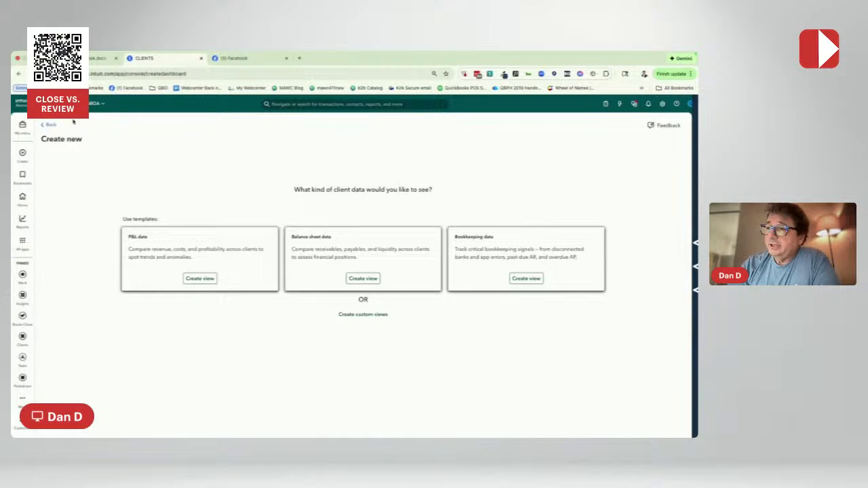
pyautogui.click(49, 125)
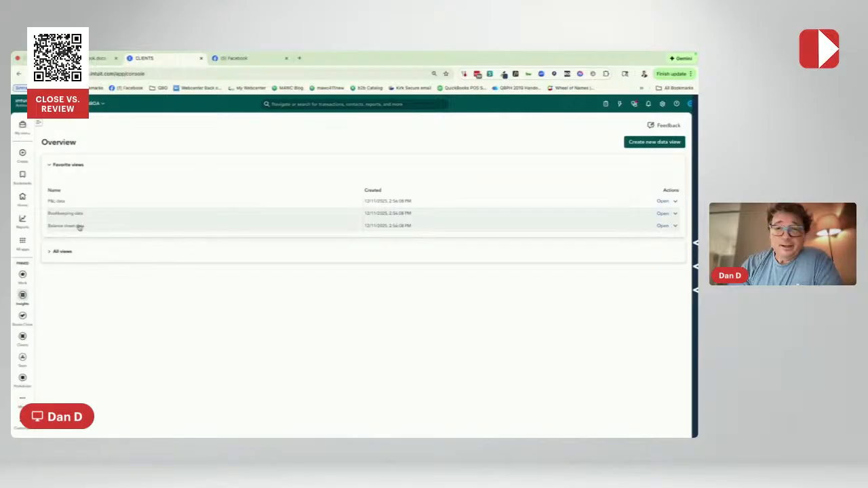
pyautogui.click(51, 254)
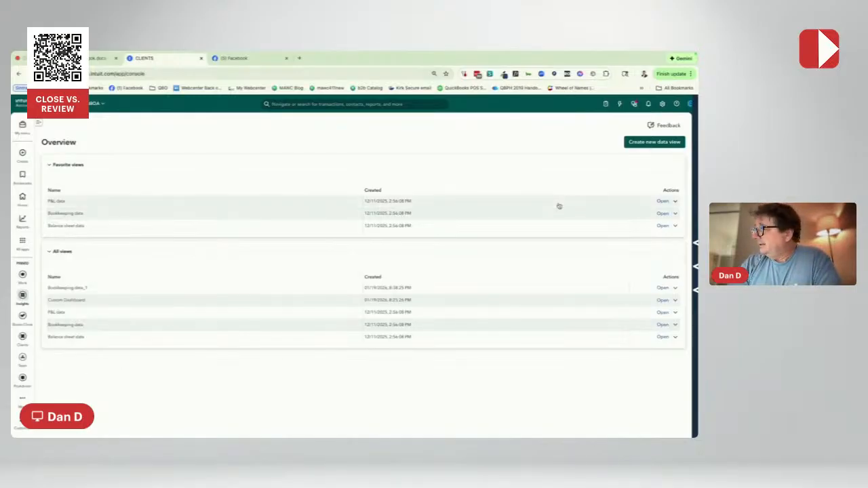
# - Create a new data view from the P&L data template and check its preset date range options
pyautogui.click(654, 141)
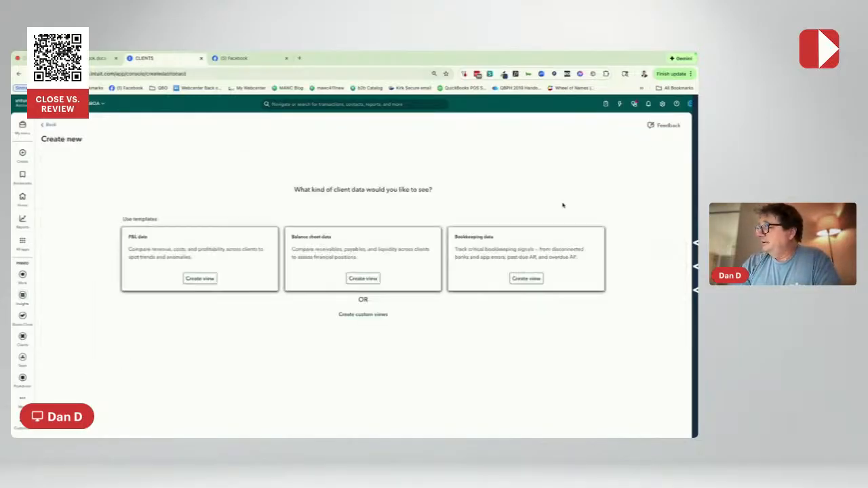
pyautogui.click(201, 281)
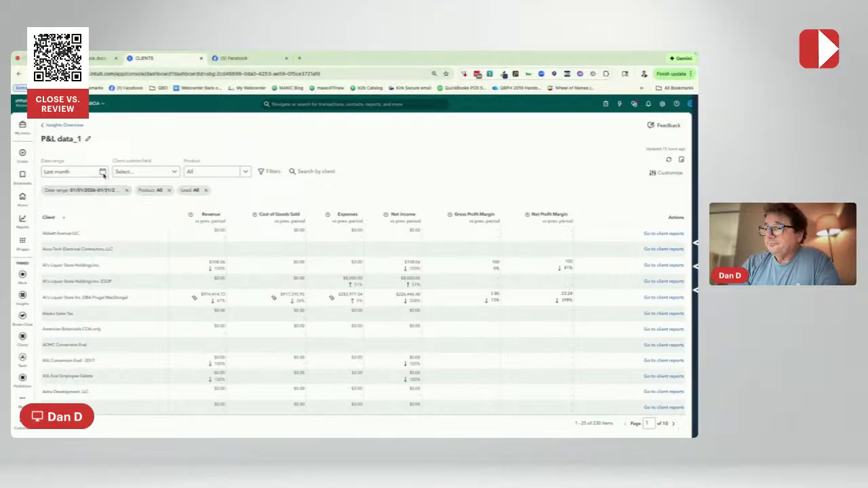
pyautogui.click(102, 173)
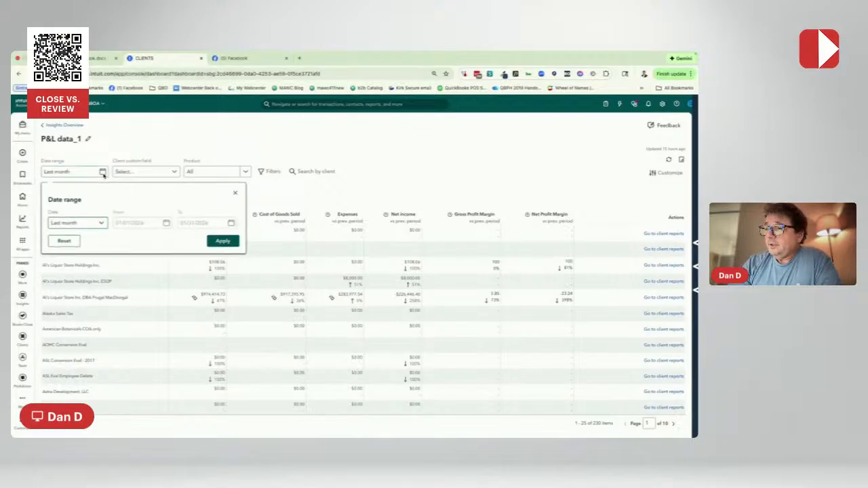
pyautogui.click(101, 224)
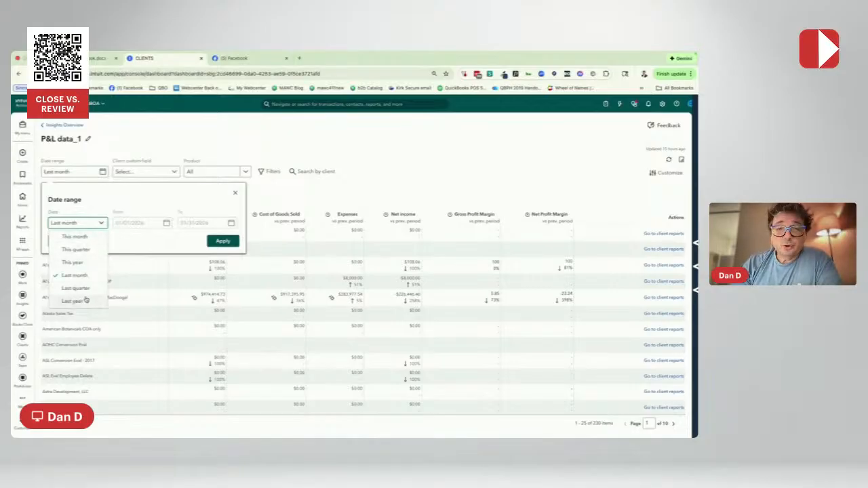
pyautogui.click(138, 239)
# - Try to filter the P&L data view by the client custom field Test, leaving its value blank
pyautogui.click(172, 174)
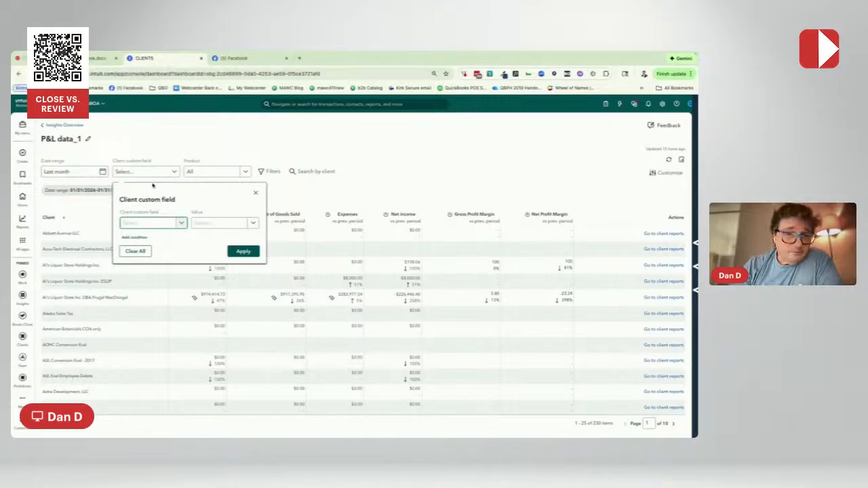
pyautogui.click(181, 223)
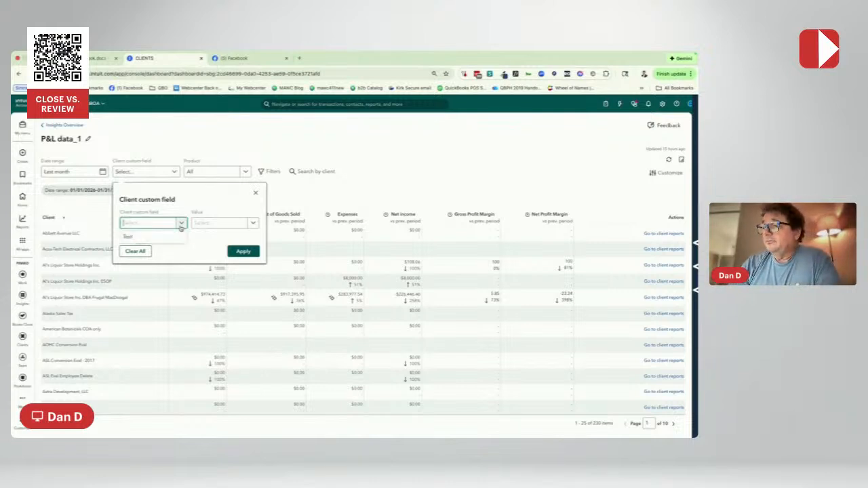
pyautogui.click(156, 236)
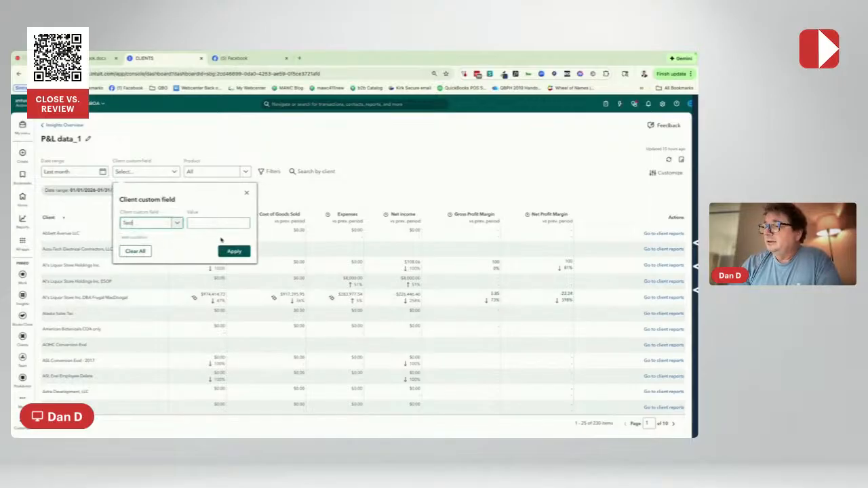
pyautogui.click(233, 251)
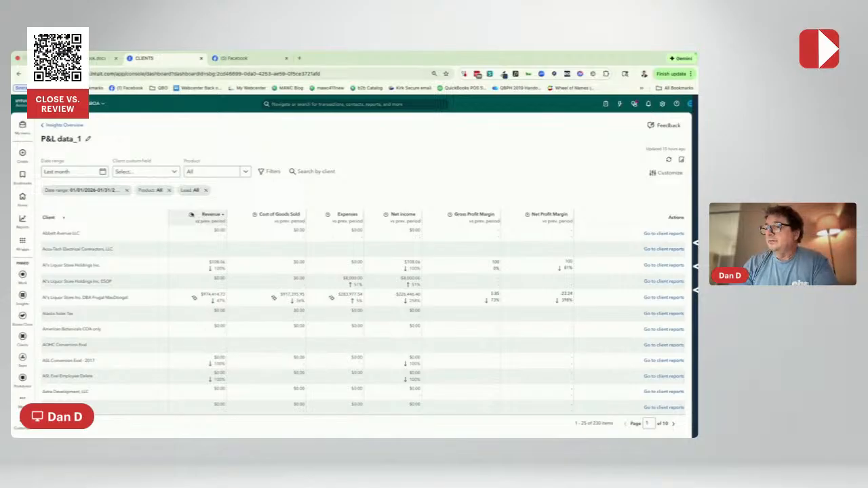
# - Add a second AND condition to the client custom field filter and clear all of its conditions
pyautogui.click(173, 174)
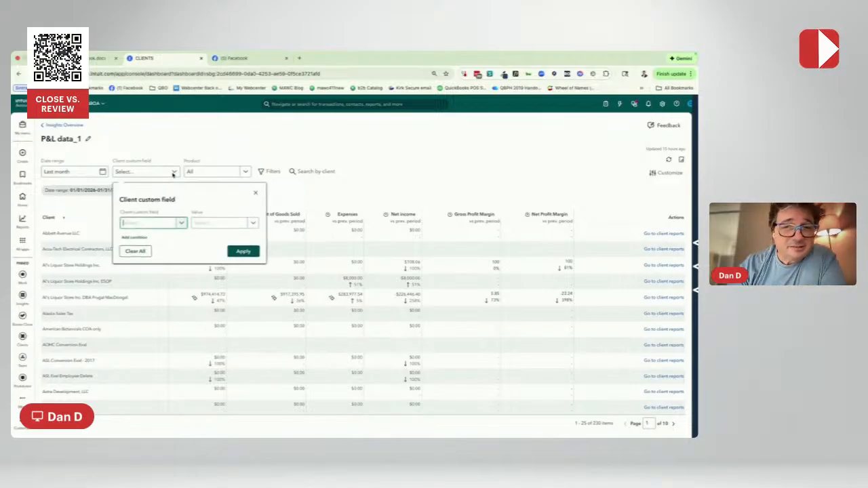
pyautogui.click(133, 238)
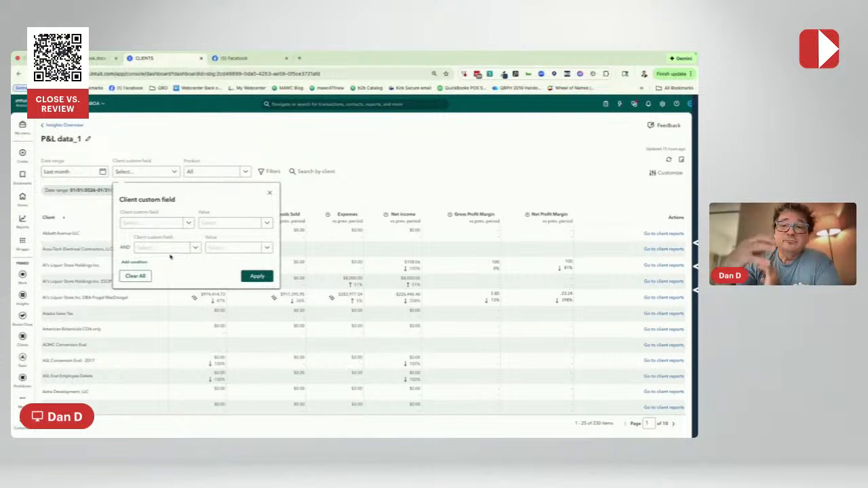
pyautogui.click(133, 275)
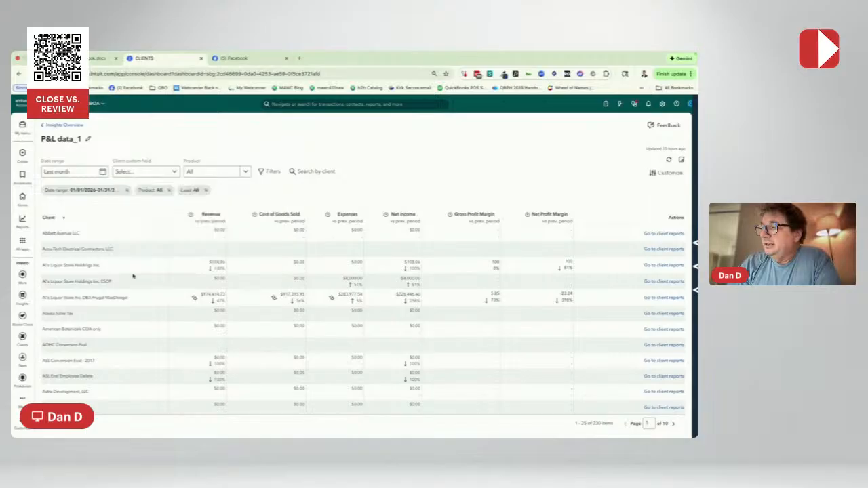
# - Filter the P&L data view by the Intuit Enterprise Suite product and add QuickBooks Plus to the selection
pyautogui.click(245, 172)
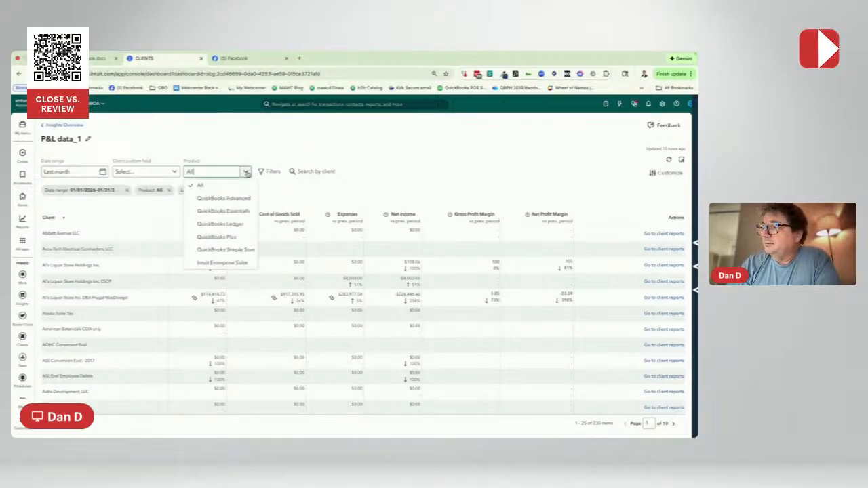
pyautogui.click(204, 263)
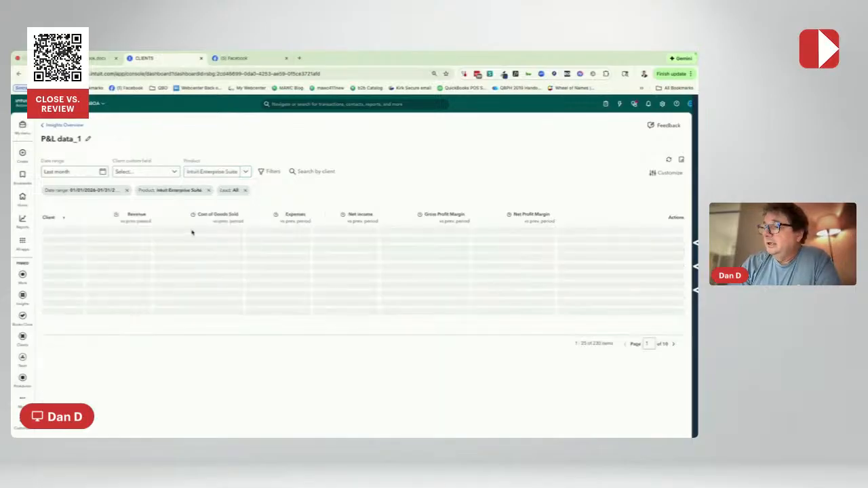
pyautogui.click(231, 174)
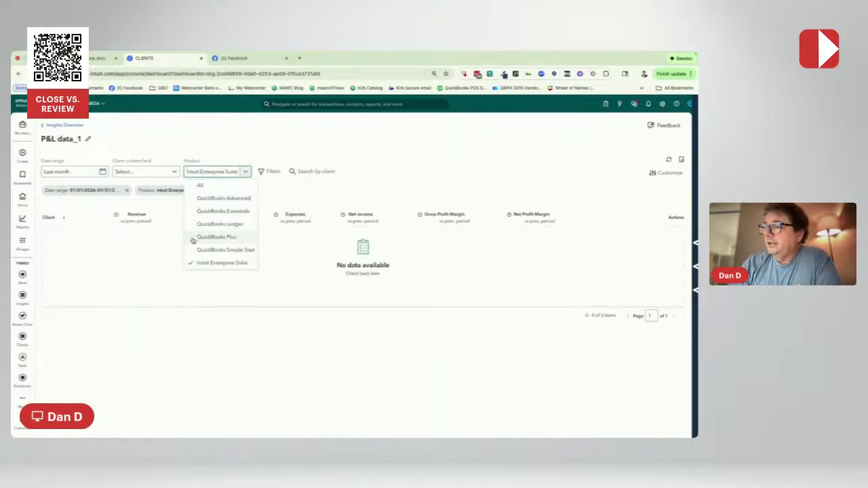
pyautogui.click(193, 236)
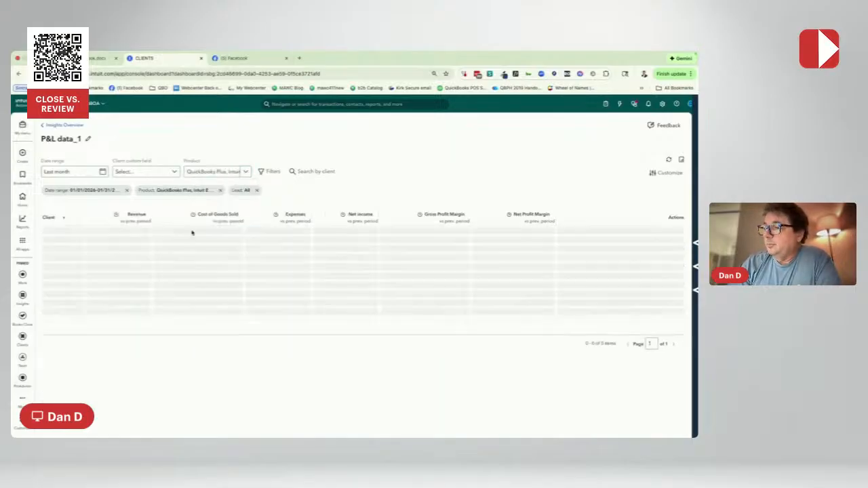
pyautogui.click(245, 172)
pyautogui.click(246, 172)
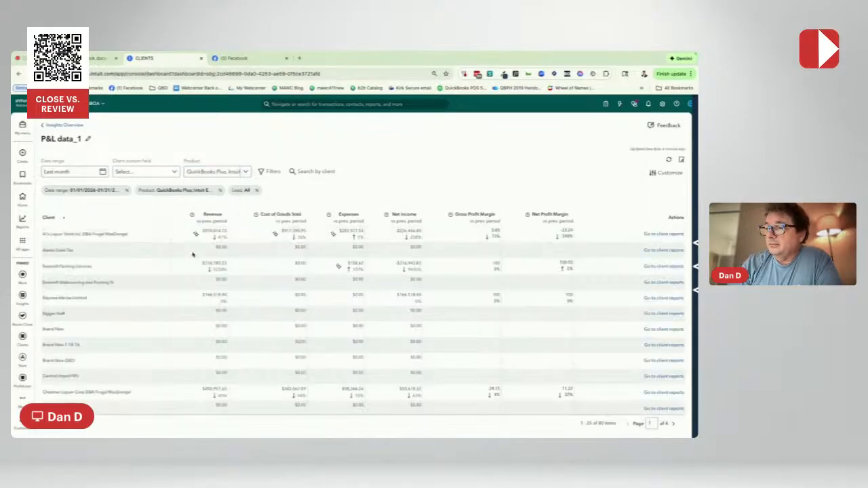
# - Remove Intuit Enterprise Suite from the product filter and add QuickBooks Advanced alongside QuickBooks Plus
pyautogui.click(246, 172)
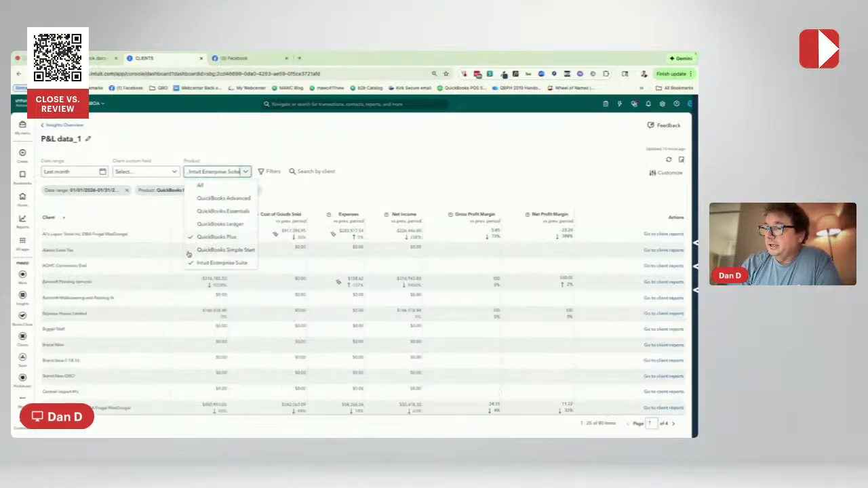
pyautogui.click(191, 263)
pyautogui.click(246, 173)
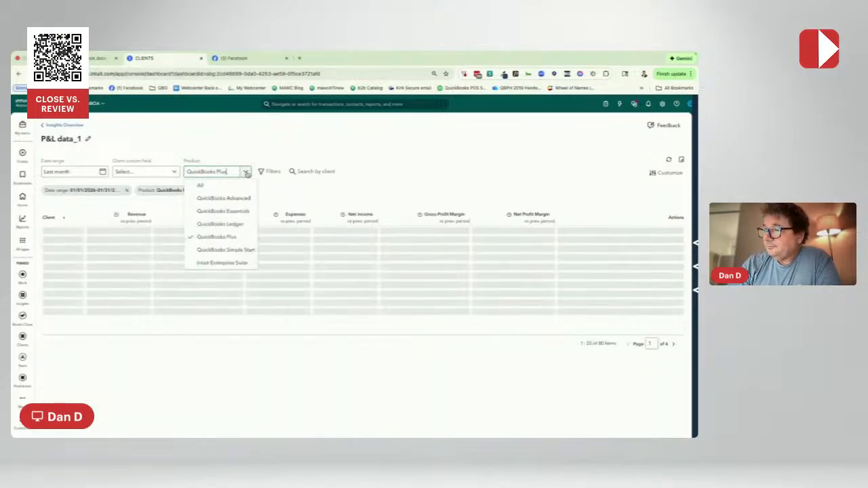
pyautogui.click(195, 198)
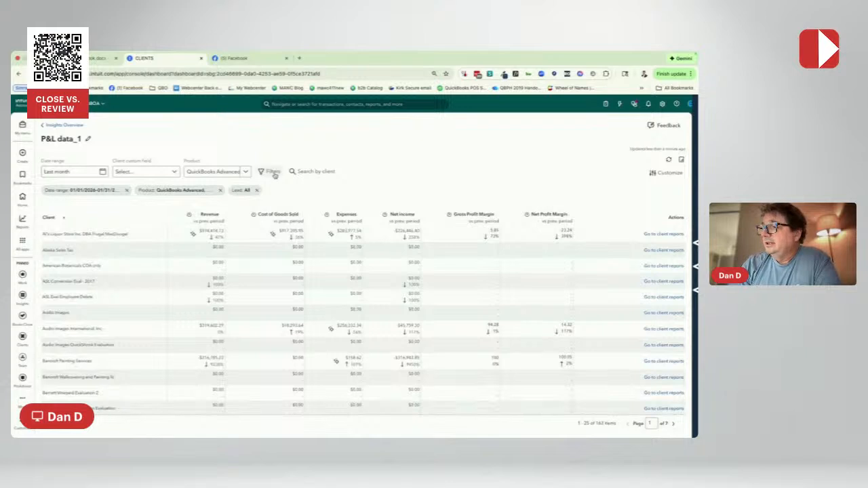
pyautogui.click(245, 172)
pyautogui.click(212, 236)
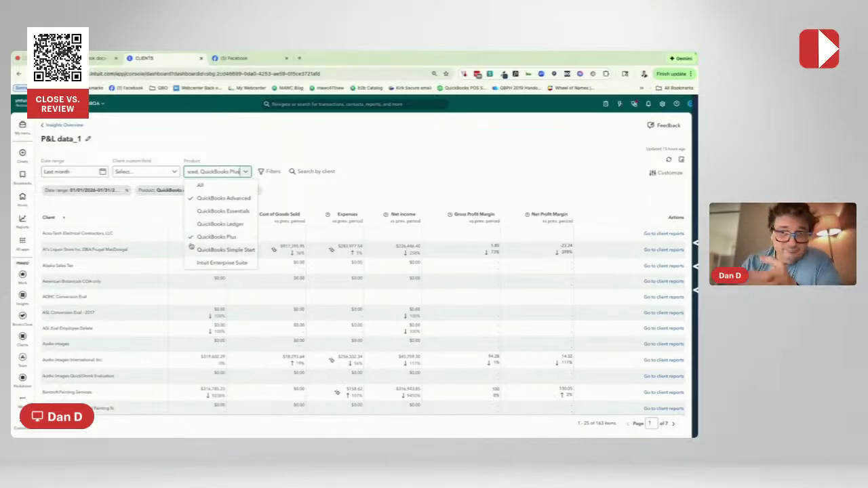
pyautogui.click(306, 190)
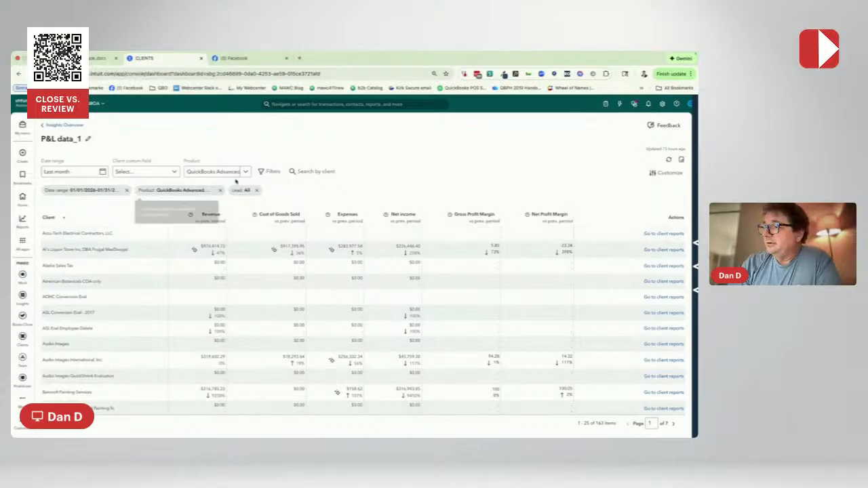
# - Refresh the P&L data view and look through the sort-by fields offered in its table settings
pyautogui.click(310, 172)
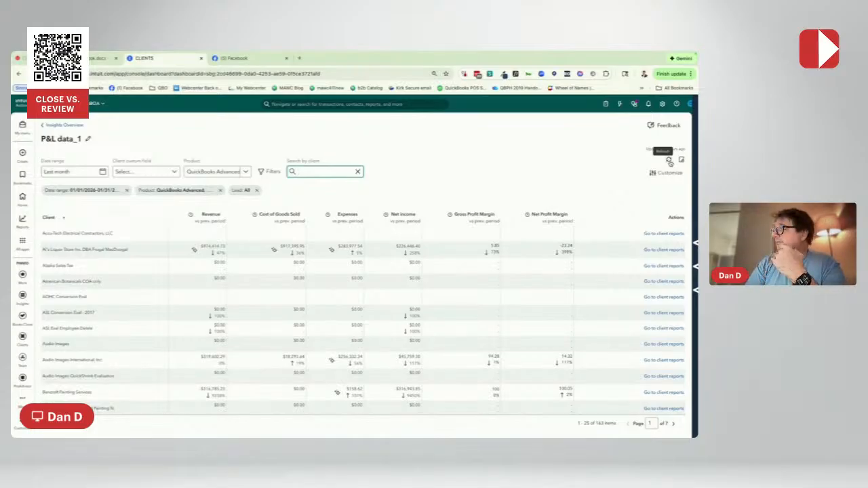
pyautogui.click(669, 160)
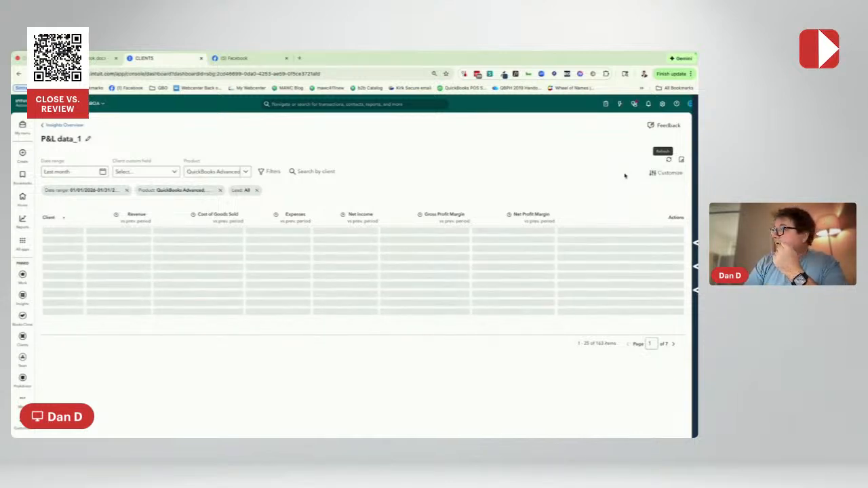
pyautogui.click(660, 174)
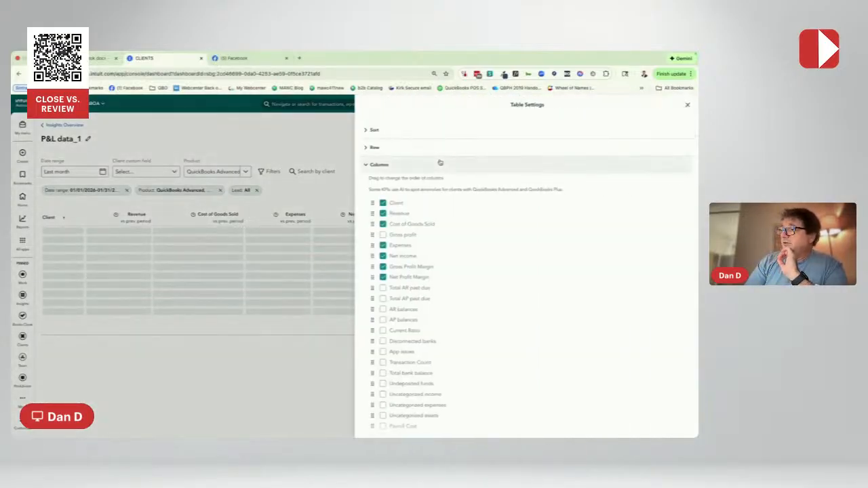
pyautogui.click(371, 130)
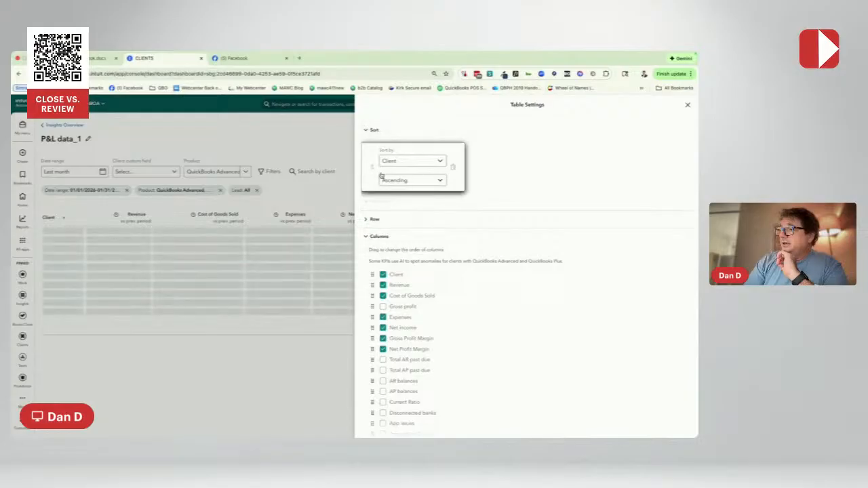
pyautogui.click(440, 162)
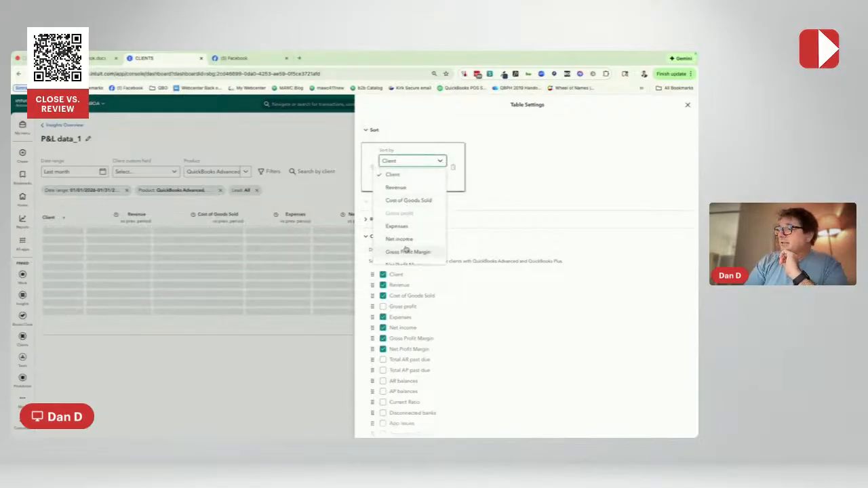
pyautogui.scroll(-1, 402, 253)
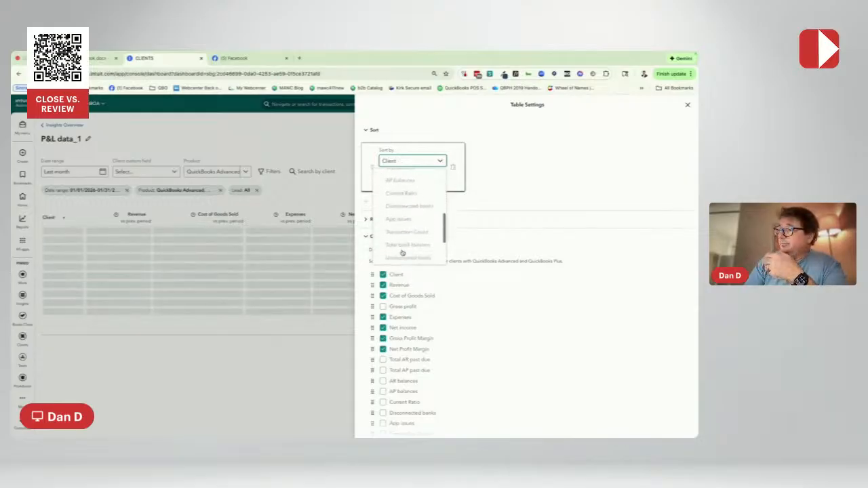
pyautogui.scroll(2, 402, 252)
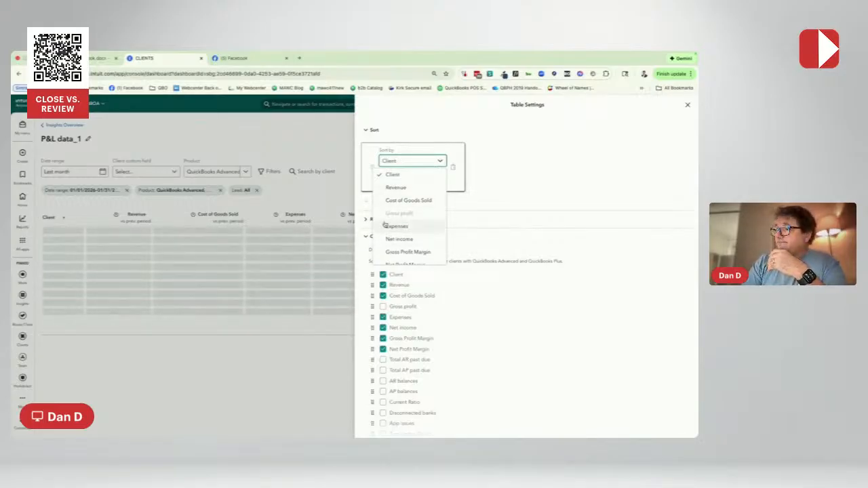
pyautogui.click(478, 179)
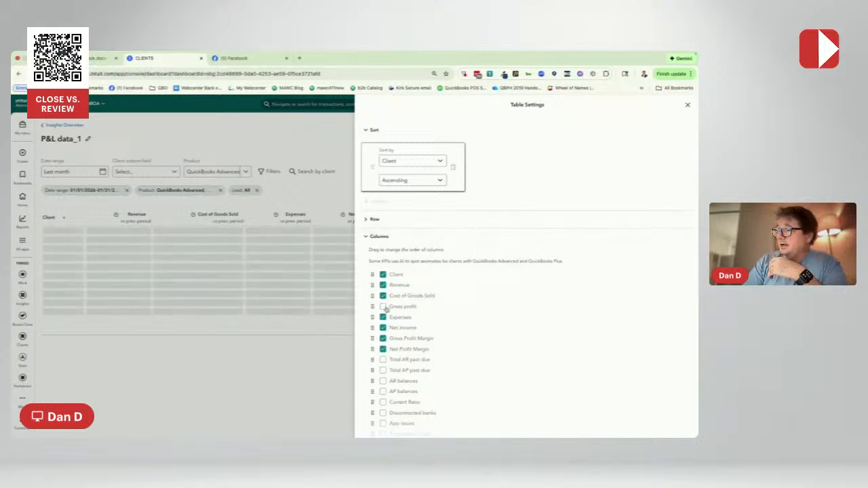
# - Add the Gross profit column to the table and check the sort-by field options again
pyautogui.click(384, 309)
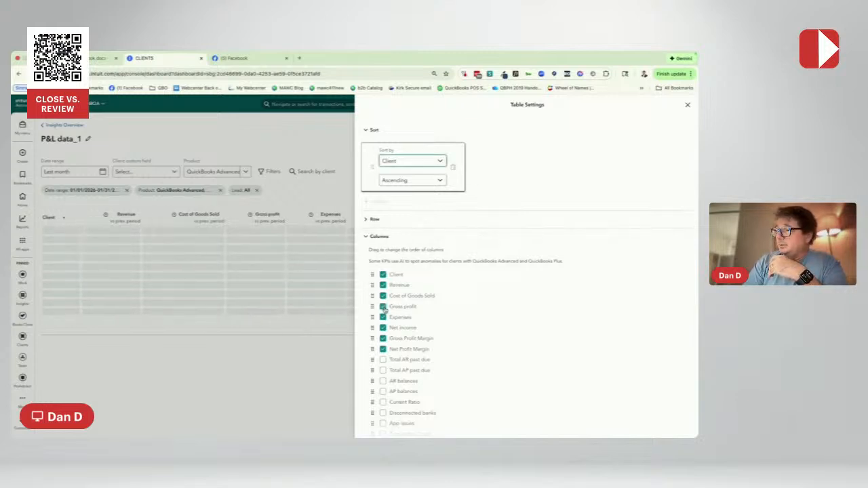
pyautogui.click(439, 162)
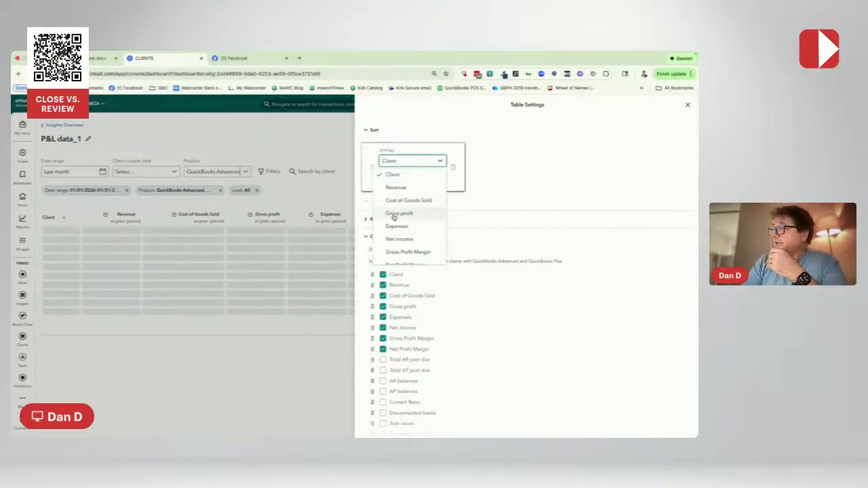
pyautogui.click(462, 181)
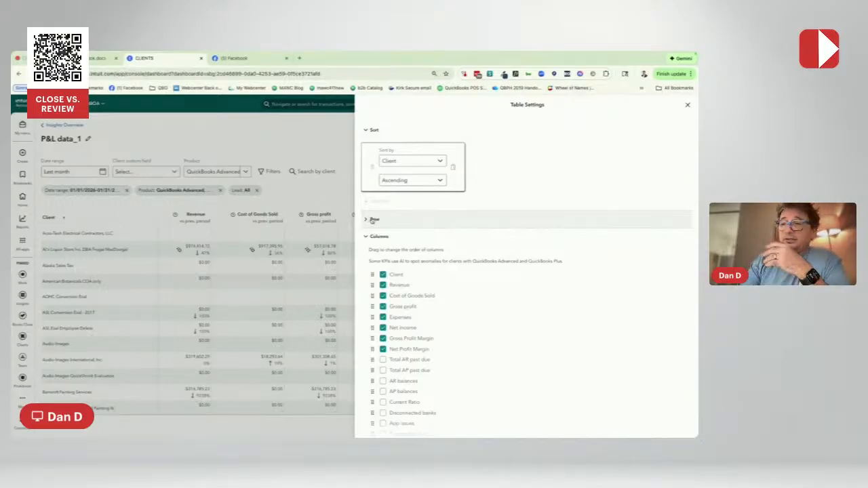
# - Expand the table's row settings and check the available rows-per-page options
pyautogui.click(371, 220)
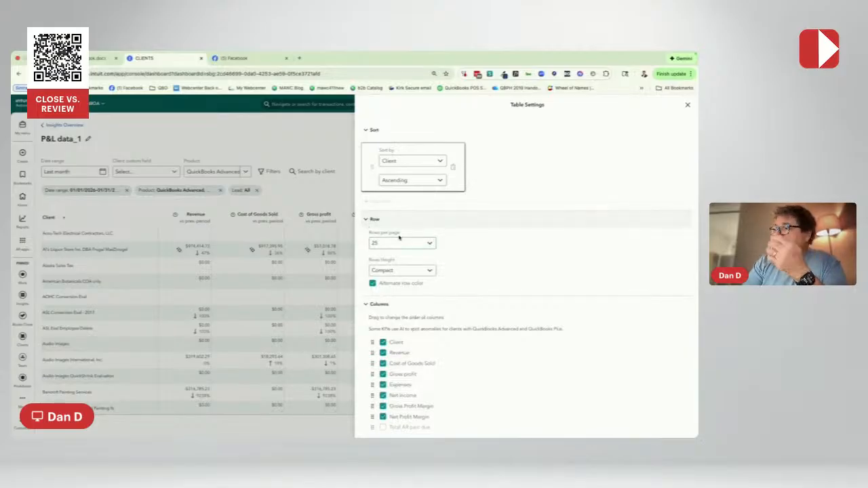
pyautogui.click(414, 243)
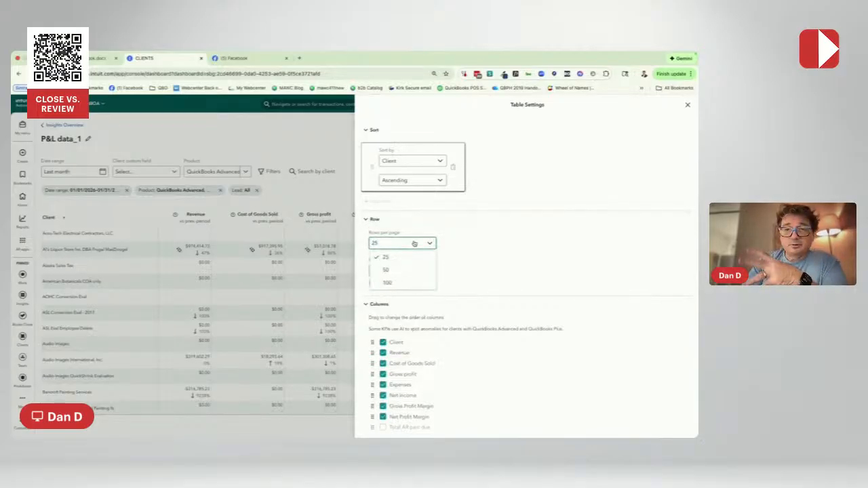
pyautogui.click(478, 254)
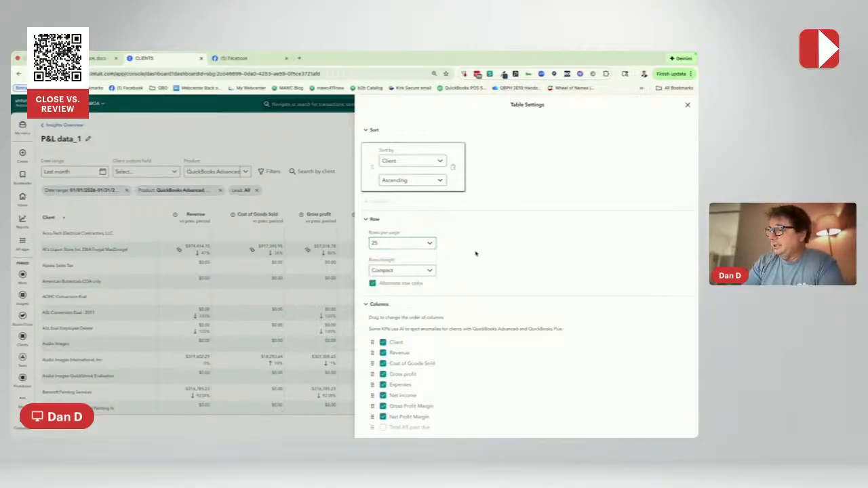
# - Try the Roomy, Comfortable and Cozy row heights, return to Compact, and collapse the row settings
pyautogui.click(428, 271)
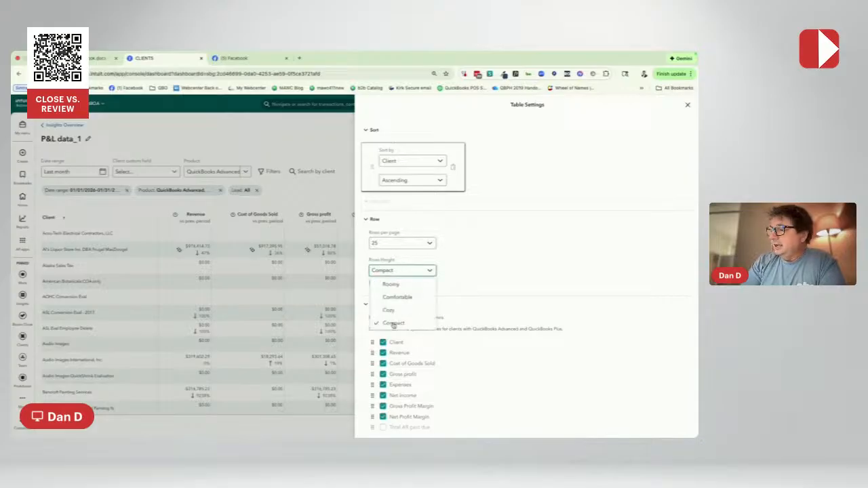
pyautogui.click(380, 288)
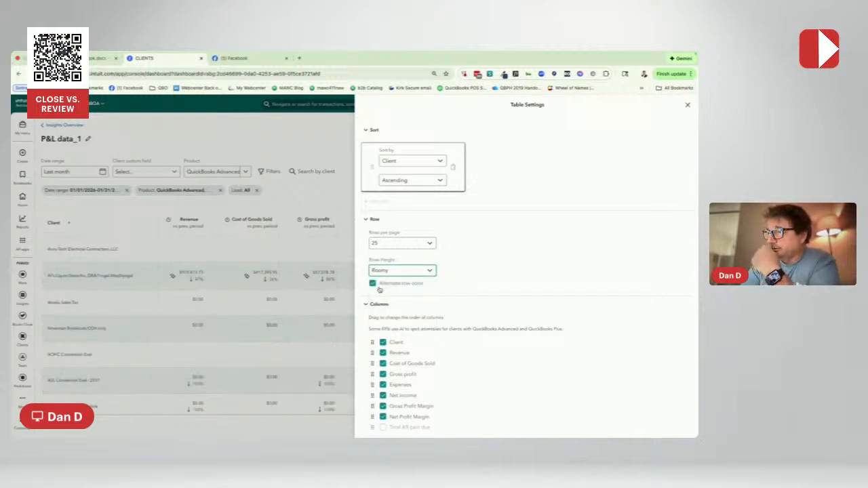
pyautogui.click(416, 272)
pyautogui.click(384, 296)
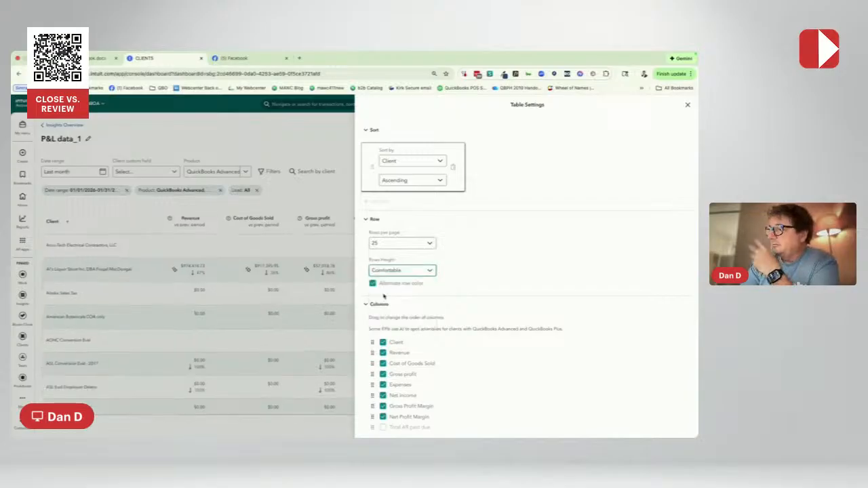
pyautogui.click(417, 274)
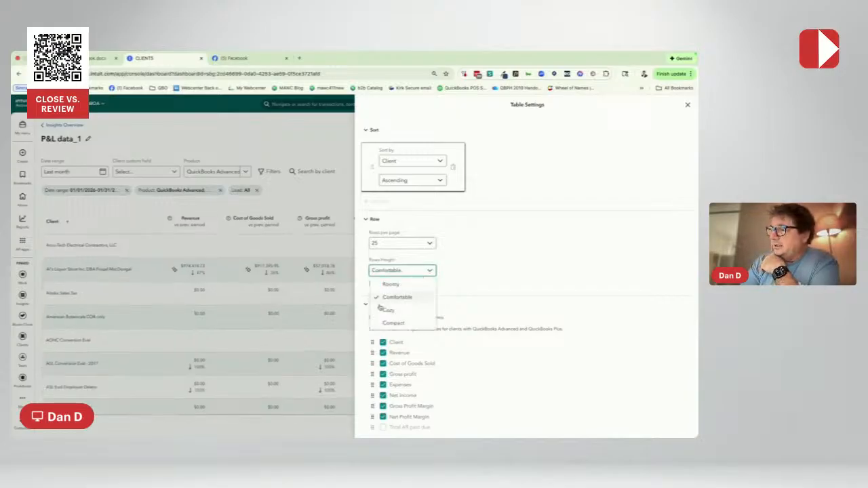
pyautogui.click(380, 310)
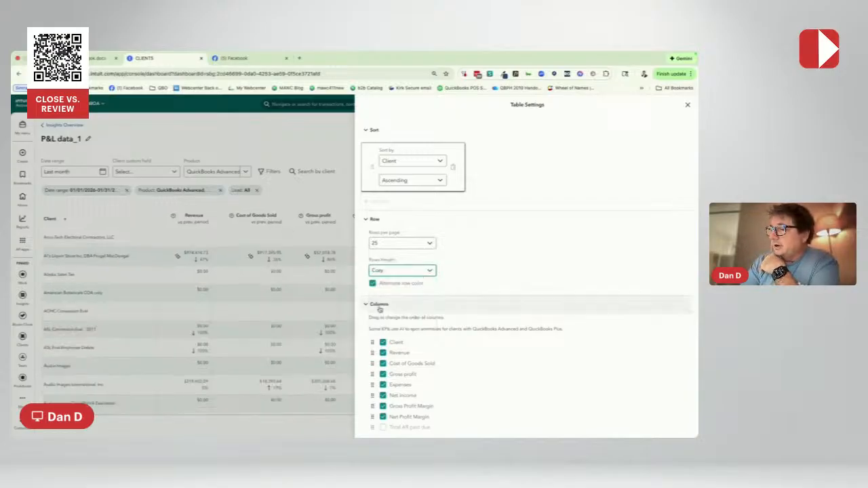
pyautogui.click(415, 274)
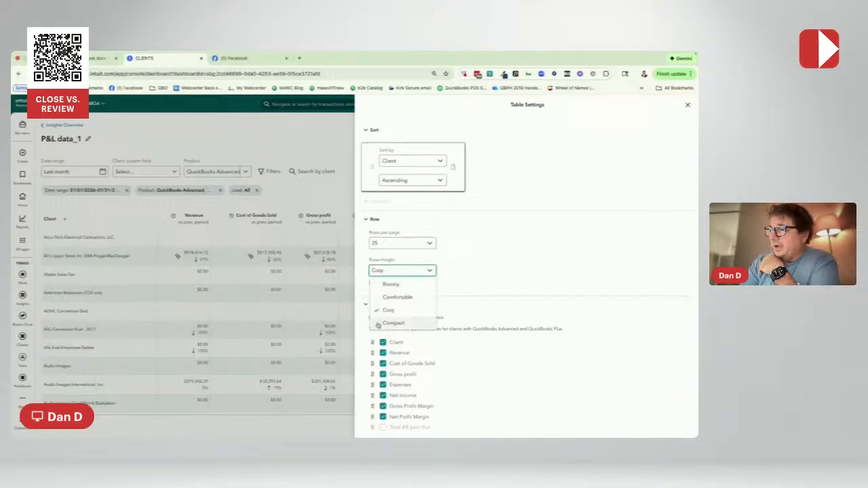
pyautogui.click(392, 324)
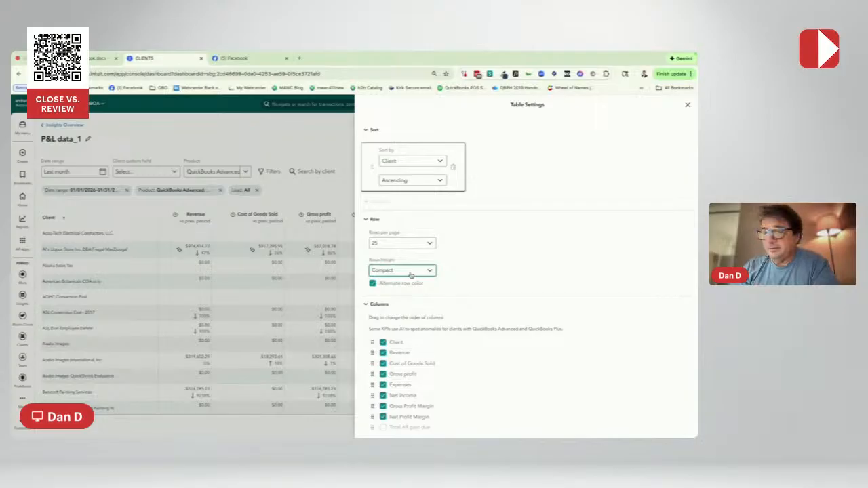
pyautogui.click(374, 224)
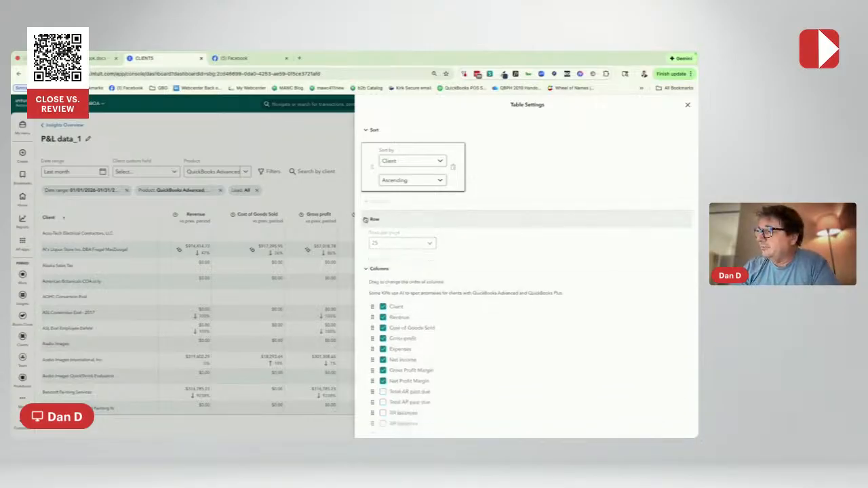
# - Reorder the columns so Net Profit Margin comes before Gross Profit Margin, and close the table settings
pyautogui.scroll(-3, 387, 314)
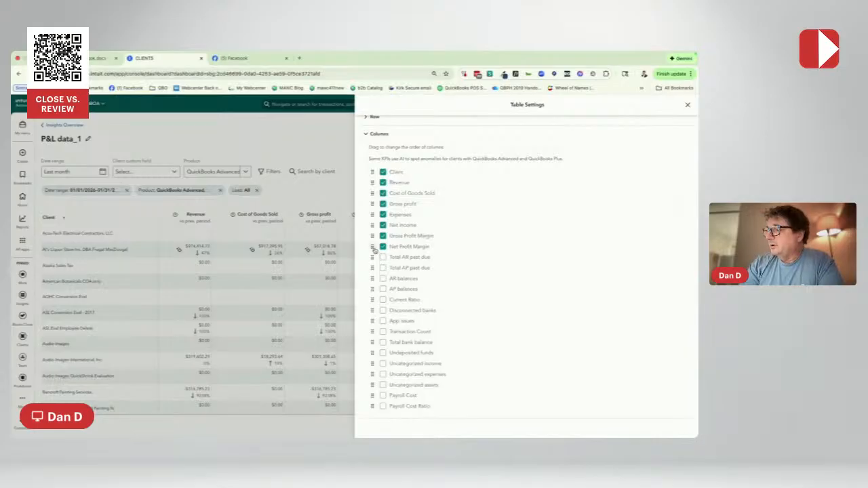
pyautogui.moveTo(372, 250); pyautogui.dragTo(372, 235)
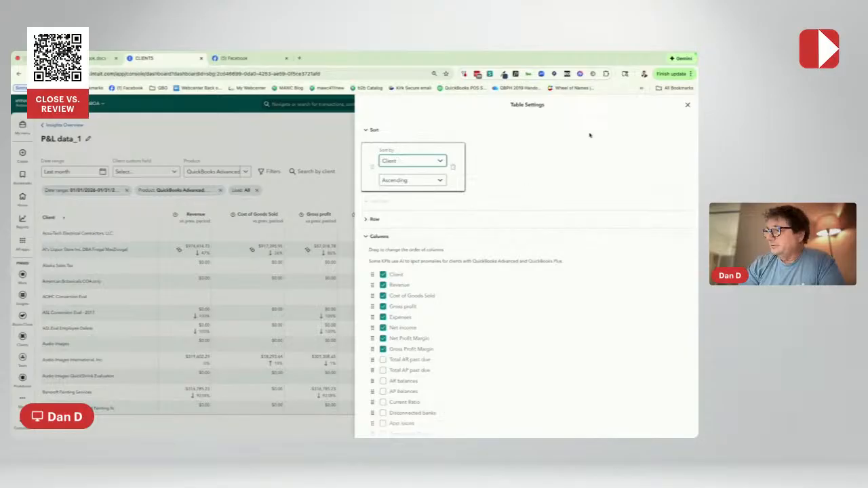
pyautogui.click(686, 105)
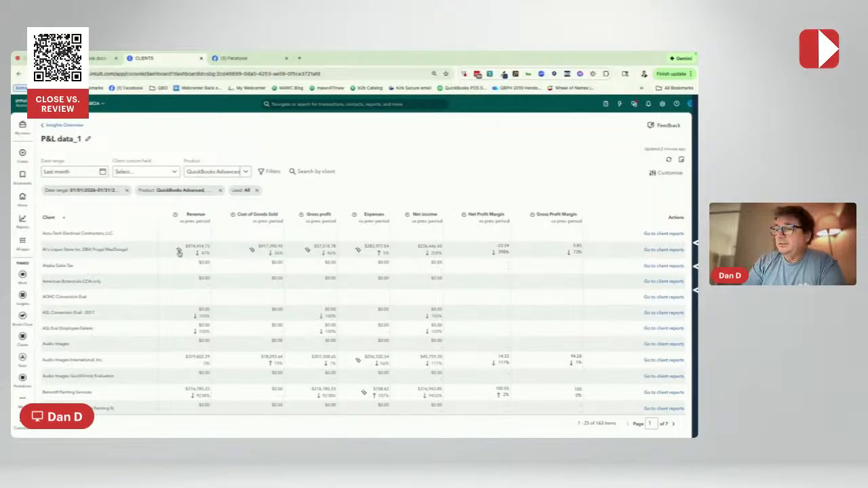
# - Examine the Revenue anomaly details for Al's Liquor Store Inc., close them, and open that client's reports
pyautogui.click(179, 251)
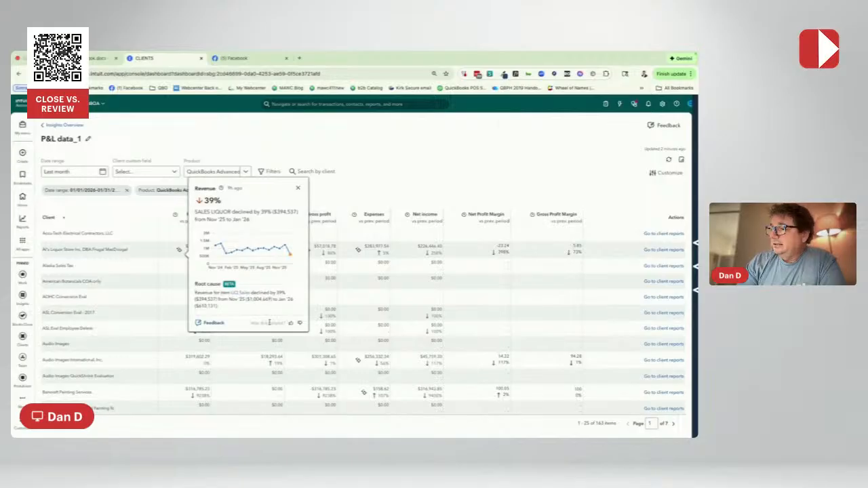
pyautogui.click(298, 188)
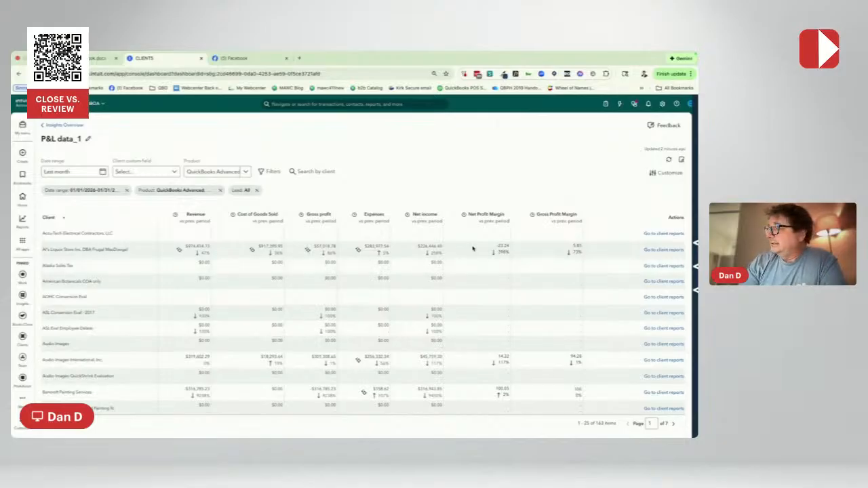
pyautogui.click(661, 251)
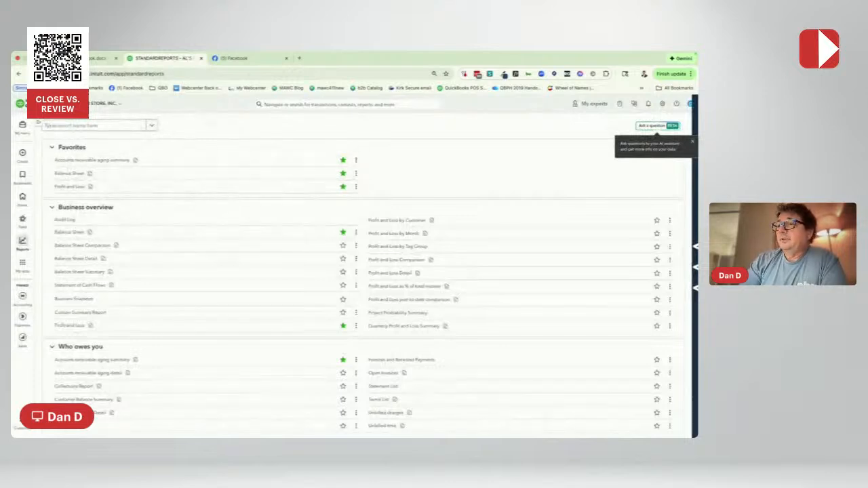
# - Return from the client's reports to the accountant view and open the Bookkeeping data view from the Client Insights overview
pyautogui.click(44, 105)
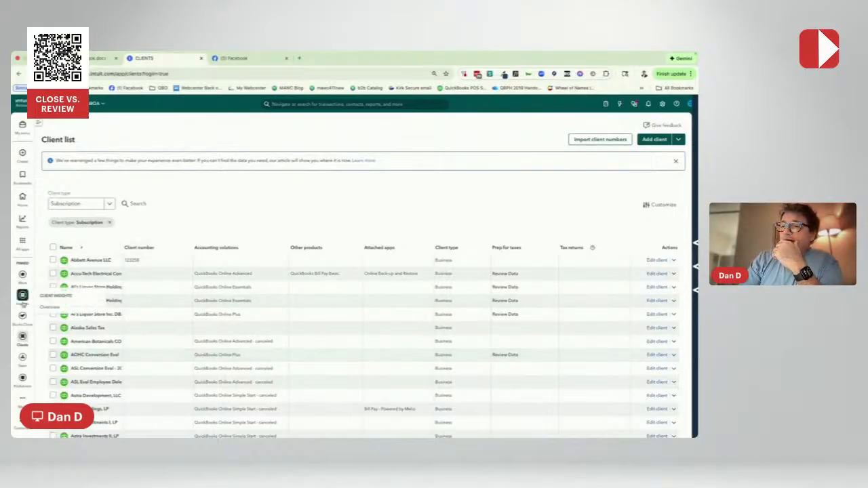
pyautogui.moveTo(23, 337)
pyautogui.moveTo(27, 321)
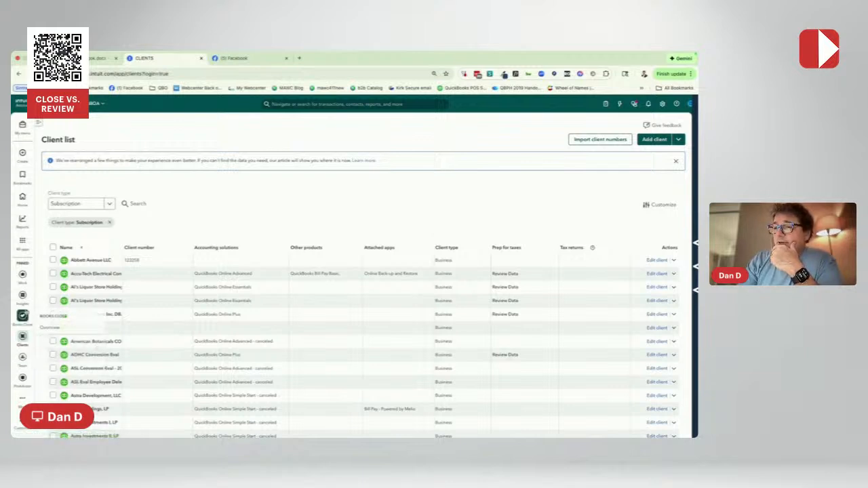
pyautogui.moveTo(23, 298)
pyautogui.click(54, 307)
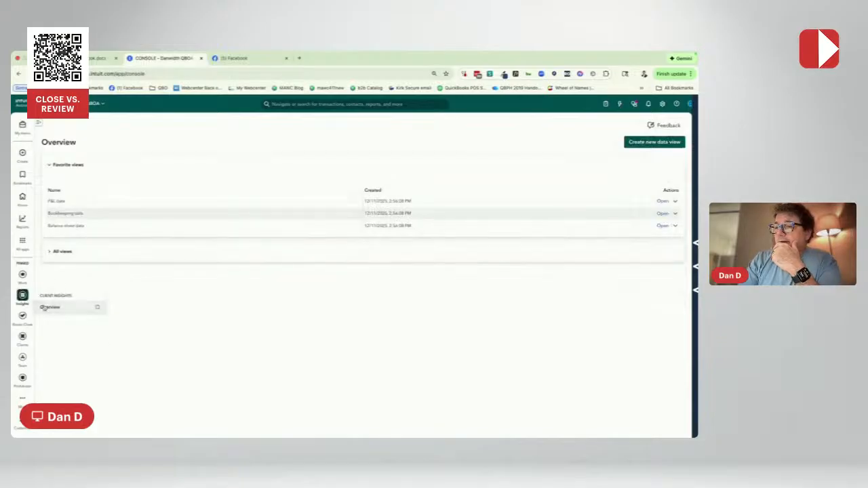
pyautogui.click(45, 307)
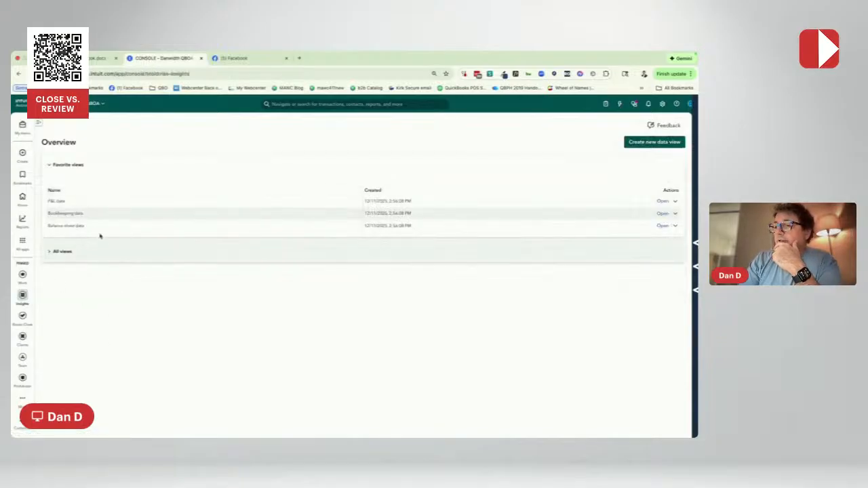
pyautogui.click(61, 214)
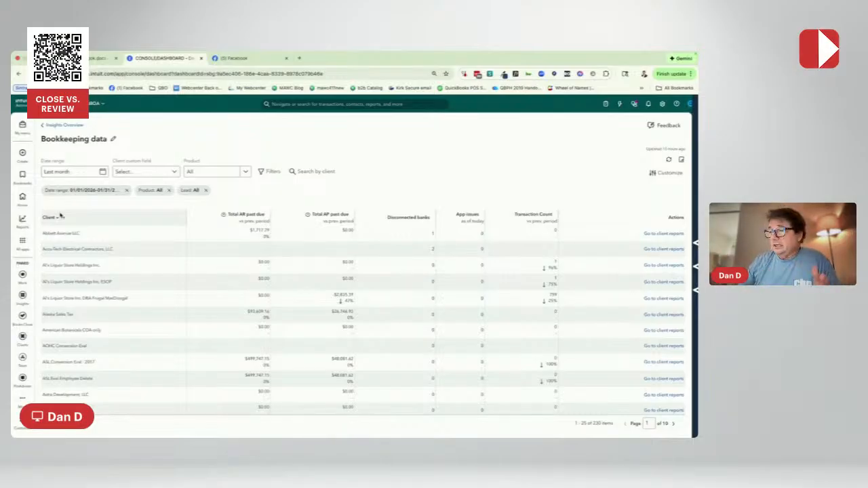
# - Check which columns the Bookkeeping data table settings offer, and close the settings unchanged
pyautogui.click(667, 174)
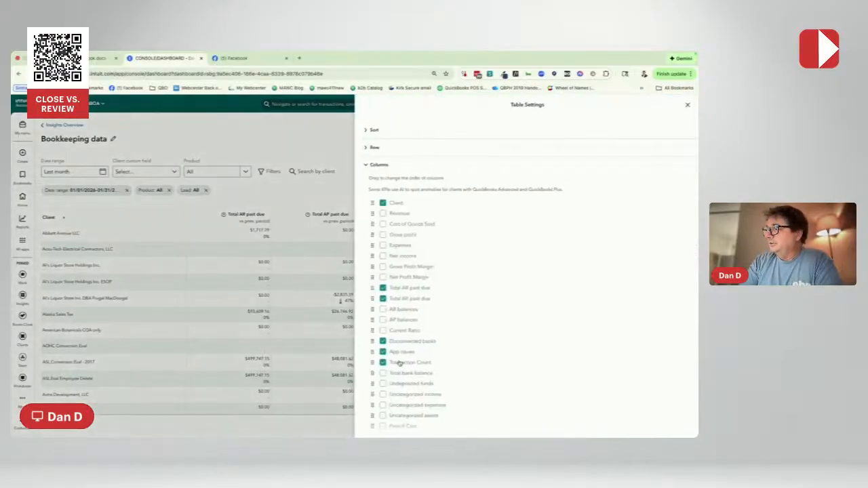
pyautogui.scroll(-2, 400, 364)
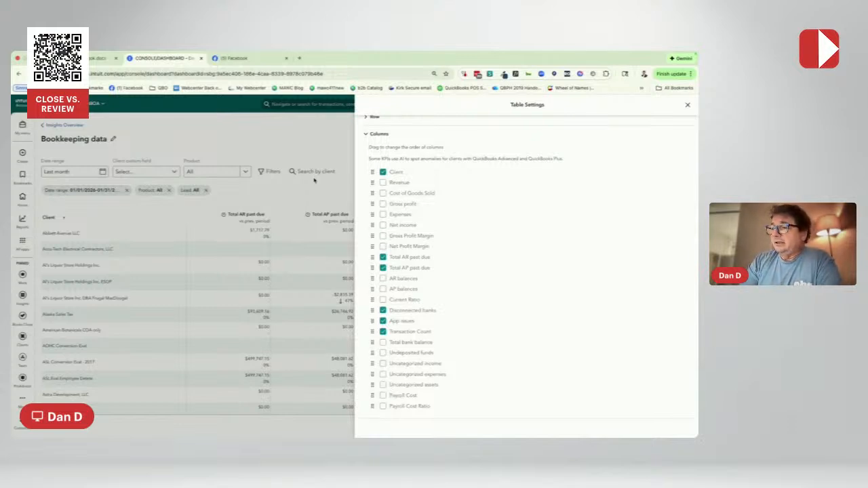
pyautogui.click(686, 105)
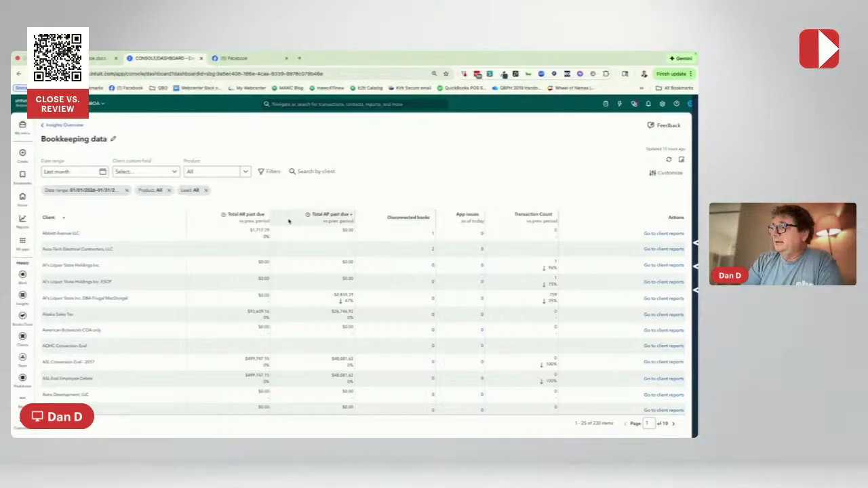
# - Sort the Bookkeeping data table by Disconnected banks, trying ascending order first and switching to descending
pyautogui.click(418, 219)
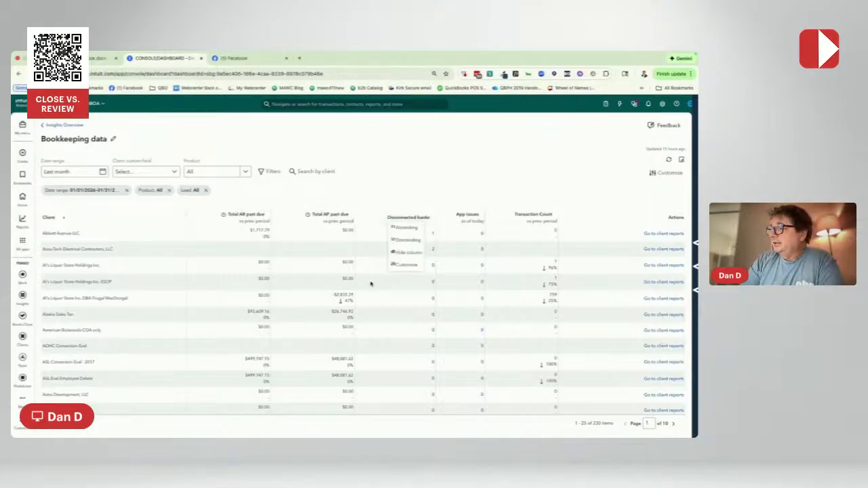
pyautogui.click(409, 229)
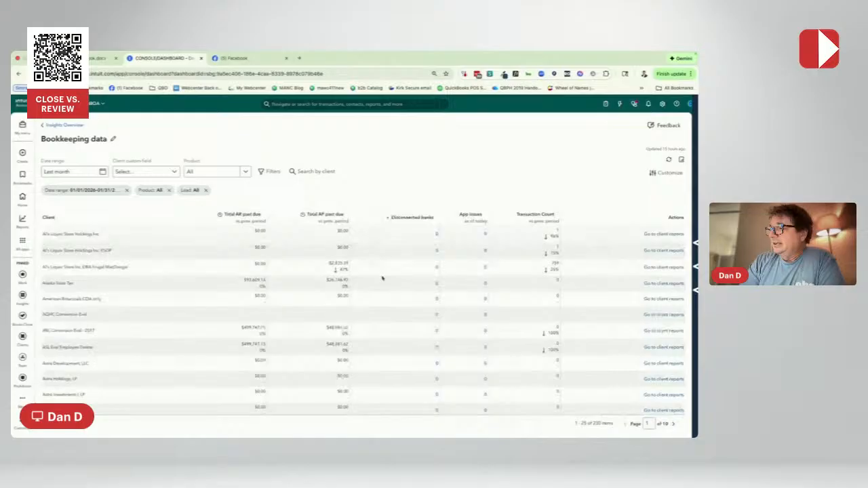
pyautogui.click(416, 220)
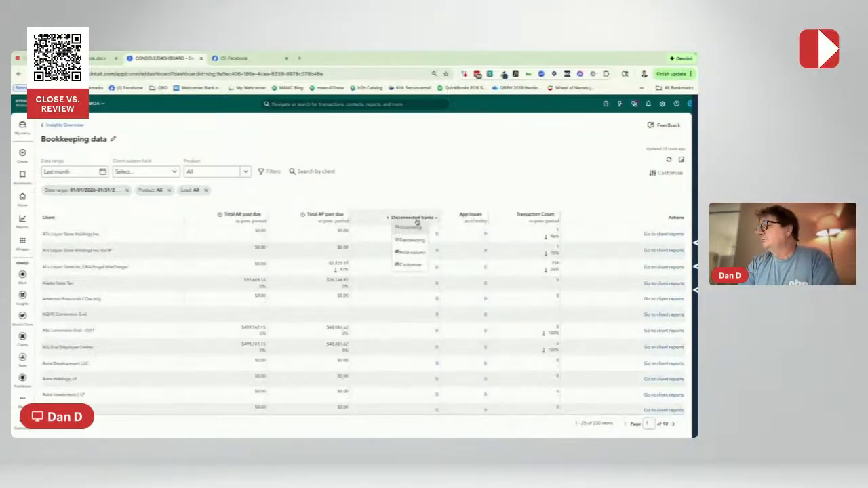
pyautogui.click(410, 239)
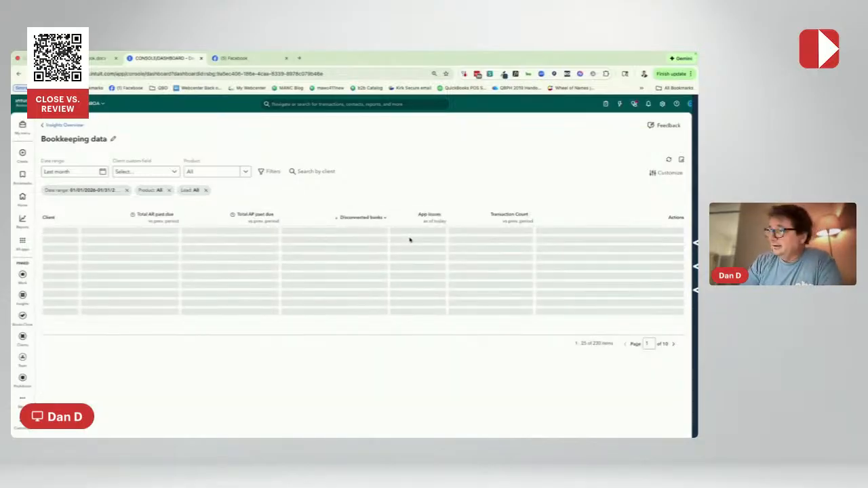